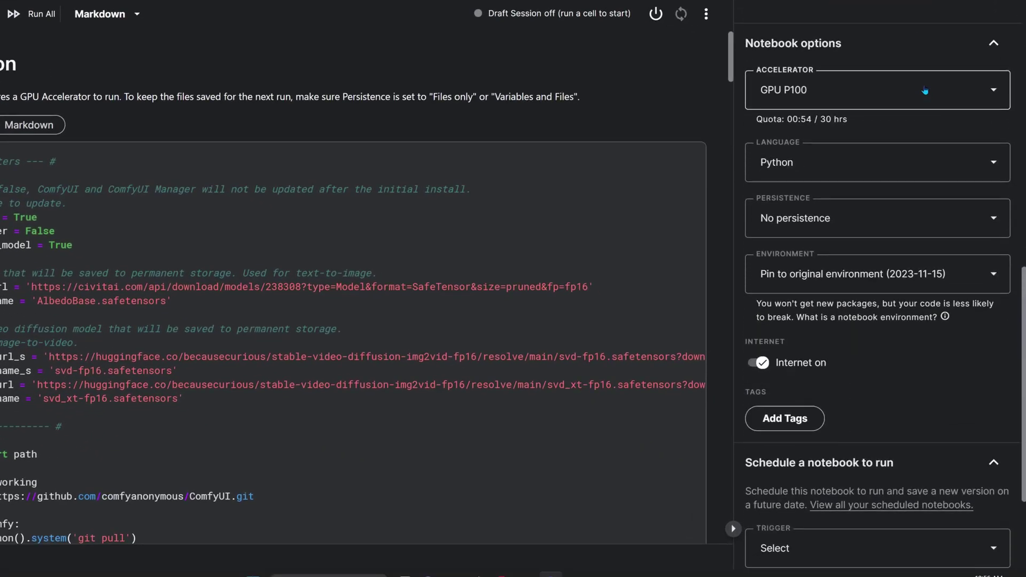
- Switch the notebook accelerator to GPU P100 and confirm it
{"action": "left_click", "coordinate": [924, 91]}
{"action": "left_click", "coordinate": [847, 201]}
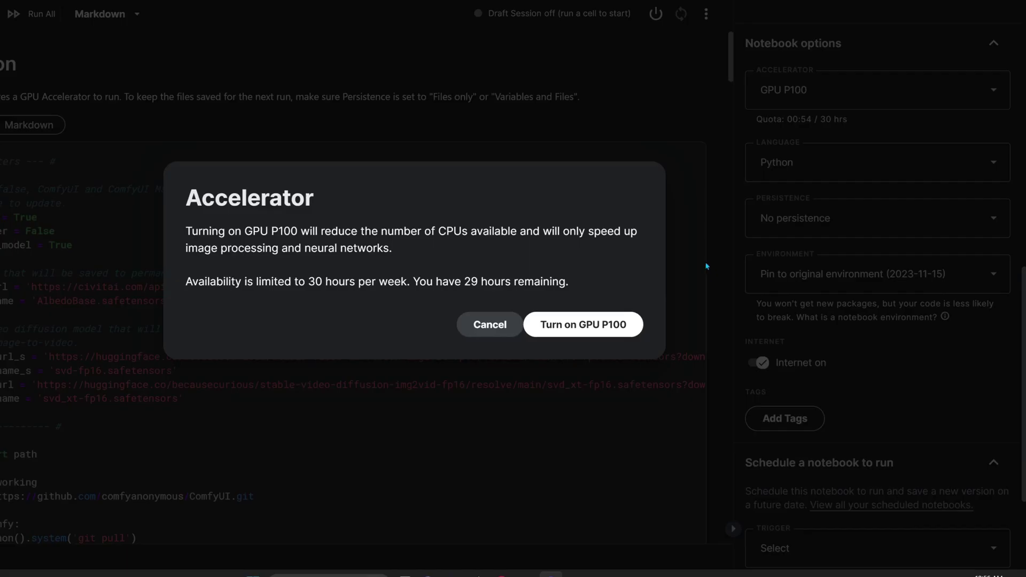
{"action": "left_click", "coordinate": [623, 325]}
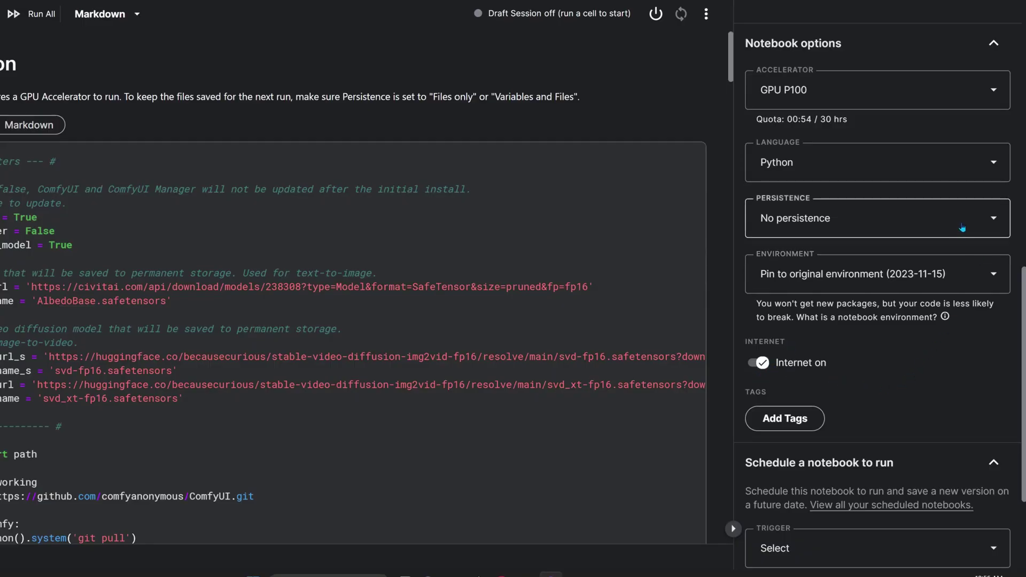
- Set persistence to 'Files only' and start the installation cell
{"action": "left_click", "coordinate": [959, 219]}
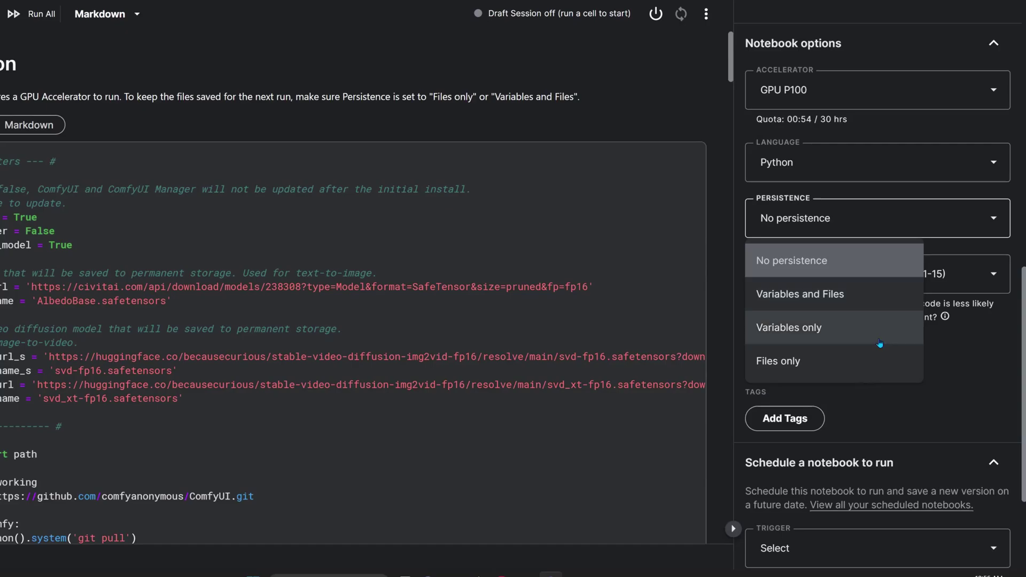
{"action": "left_click", "coordinate": [861, 365]}
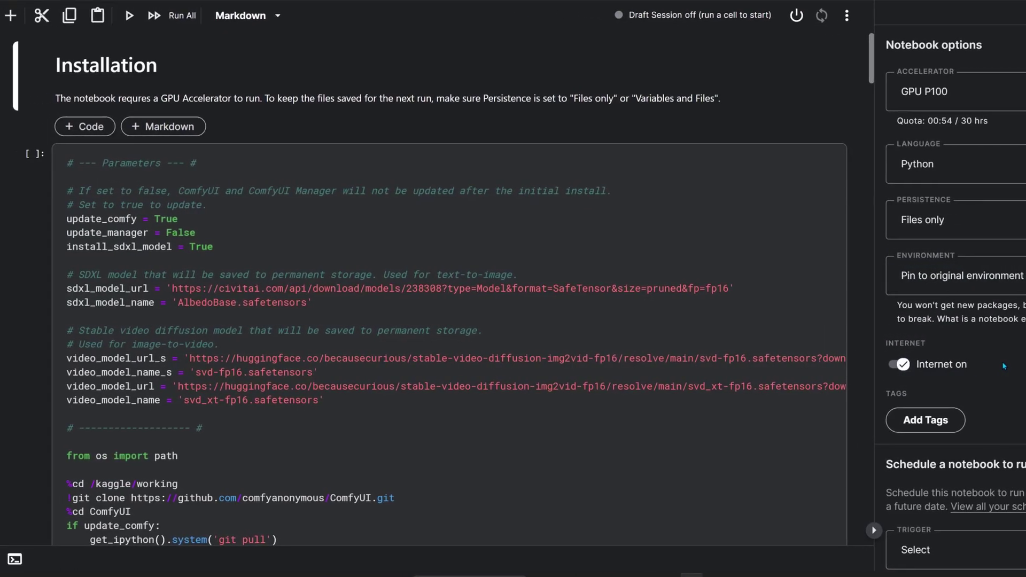
{"action": "left_click", "coordinate": [35, 160]}
- Run the install cell, highlight the SDXL model URL, and scroll to 'Start the WebUI'
{"action": "left_click", "coordinate": [35, 155]}
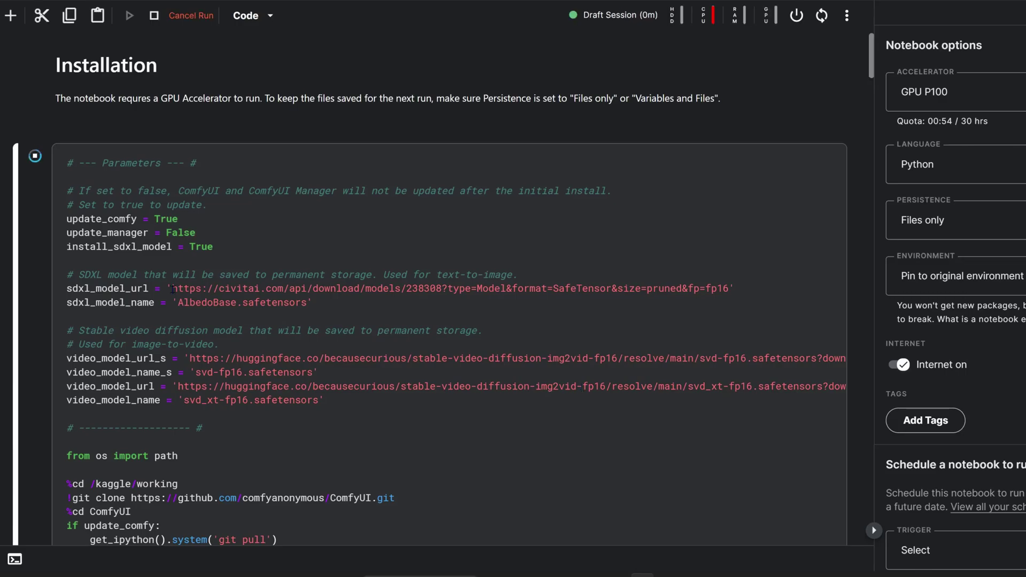
{"action": "left_click_drag", "start_coordinate": [377, 283], "coordinate": [655, 288]}
{"action": "scroll", "coordinate": [379, 251], "scroll_direction": "down", "scroll_amount": 10}
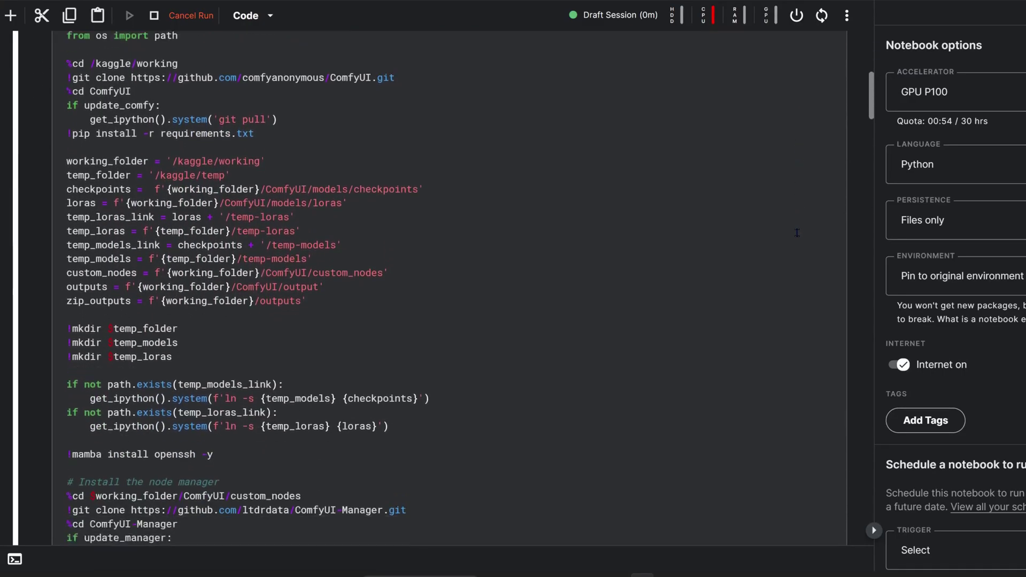
{"action": "scroll", "coordinate": [797, 233], "scroll_direction": "down", "scroll_amount": 10}
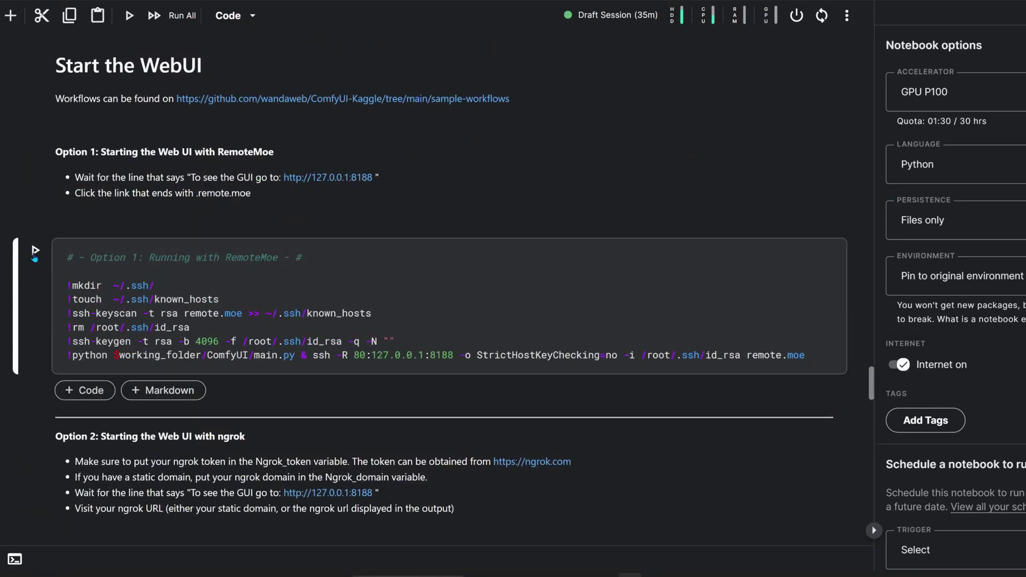
- Run the Option 1 RemoteMoe cell and select the 127.0.0.1:8188 GUI address in its log
{"action": "left_click", "coordinate": [34, 251]}
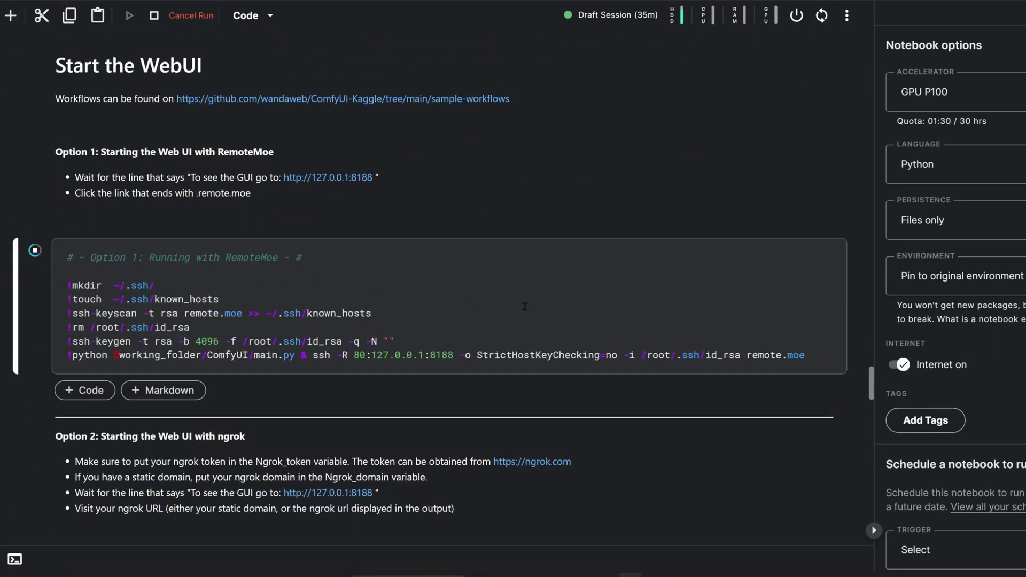
{"action": "scroll", "coordinate": [523, 309], "scroll_direction": "down", "scroll_amount": 3}
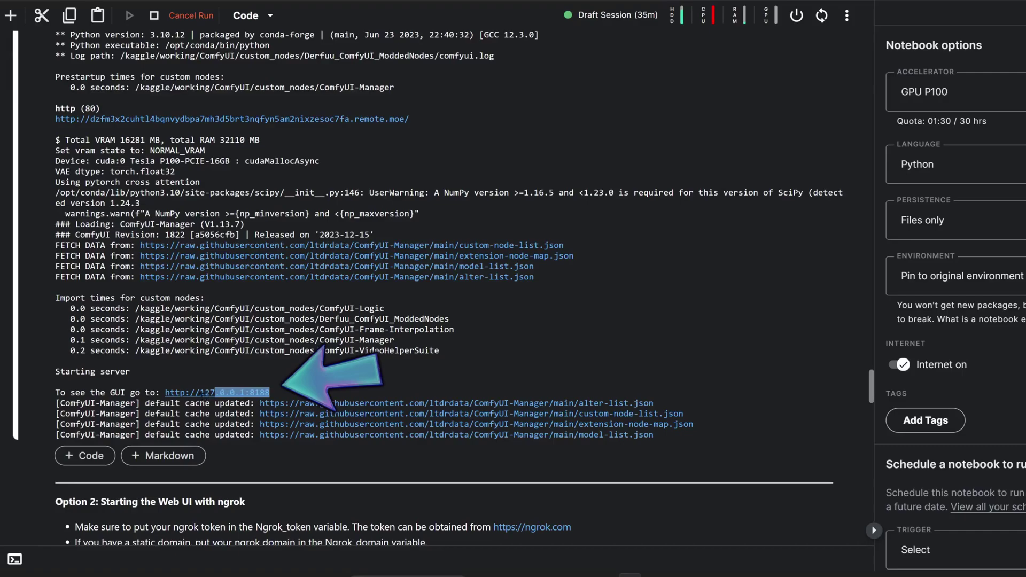
{"action": "left_click_drag", "start_coordinate": [213, 395], "coordinate": [165, 401]}
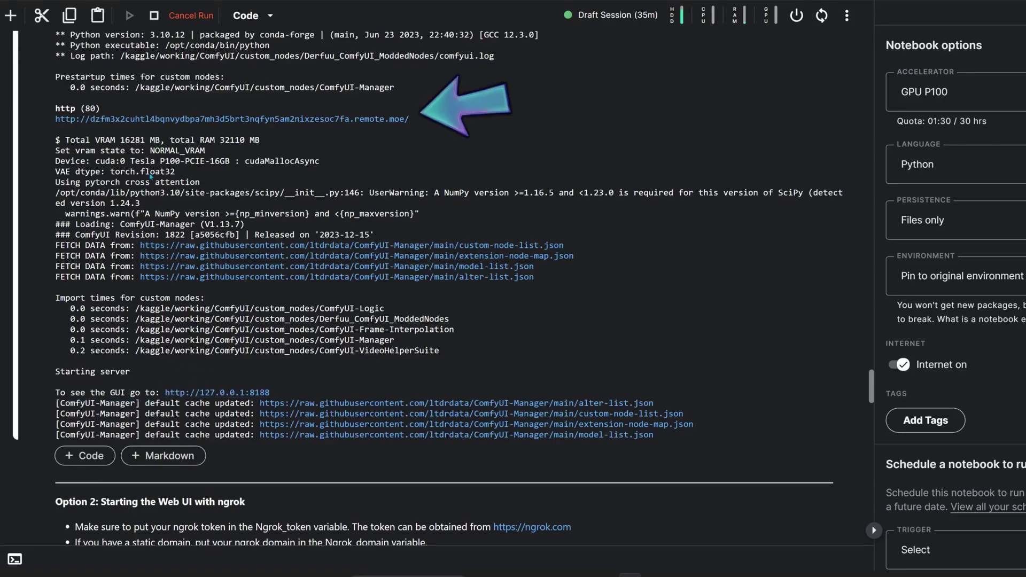
- Open ComfyUI via the remote.moe link, then open sample-workflows/Text-to-Video.json on GitHub
{"action": "left_click", "coordinate": [250, 118]}
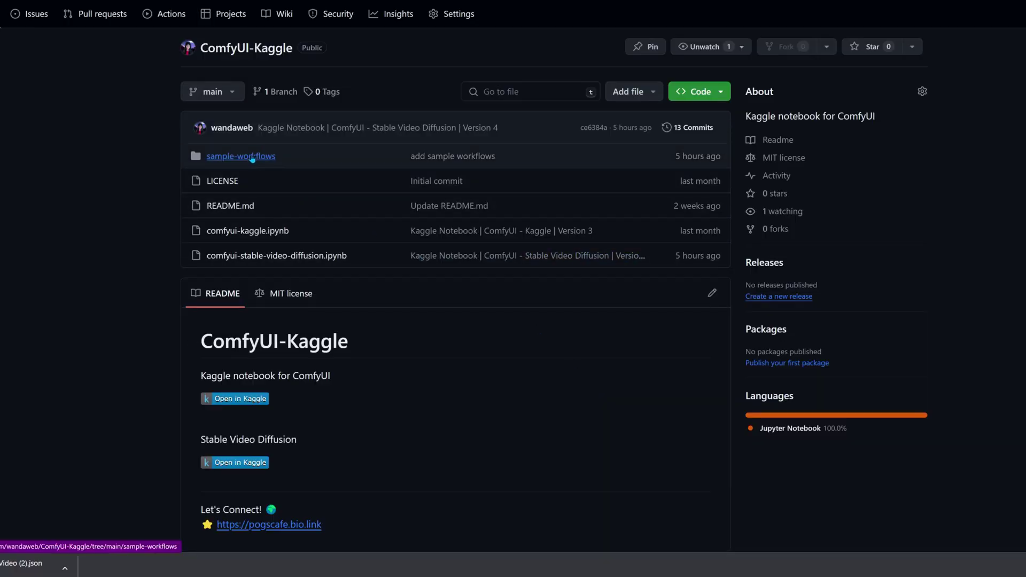
{"action": "left_click", "coordinate": [171, 153]}
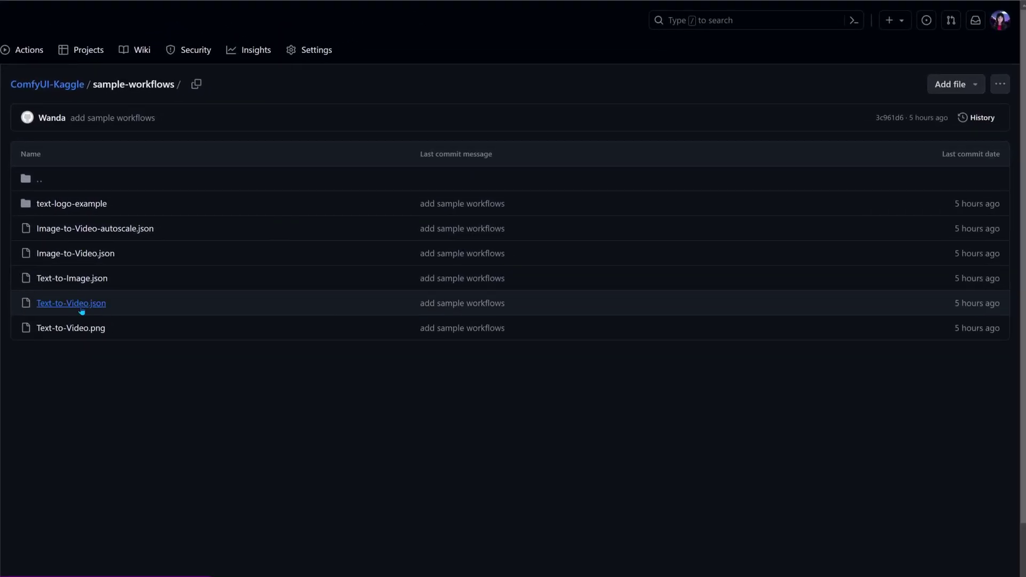
{"action": "left_click", "coordinate": [221, 268]}
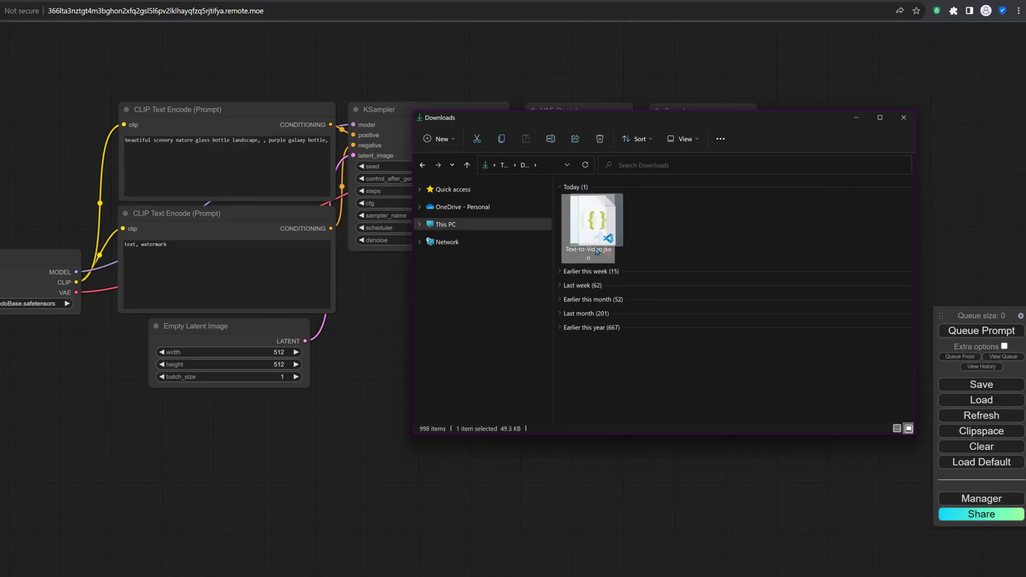
- Load the Text-to-Video workflow onto the canvas and type 'seve' into the negative prompt
{"action": "left_click_drag", "start_coordinate": [591, 243], "coordinate": [350, 424]}
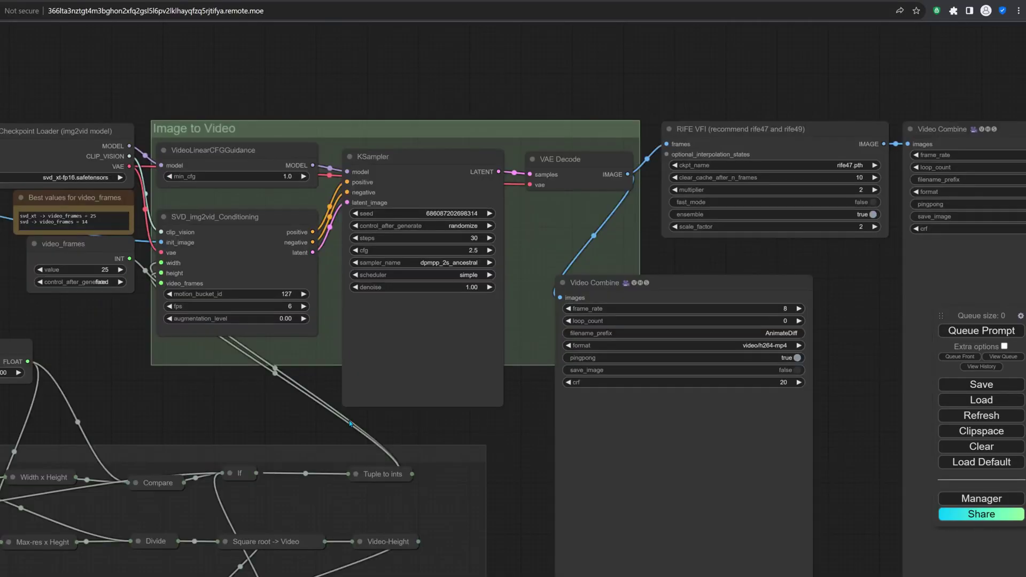
{"action": "scroll", "coordinate": [350, 422], "scroll_direction": "down", "scroll_amount": 2}
{"action": "left_click_drag", "start_coordinate": [232, 418], "coordinate": [760, 352]}
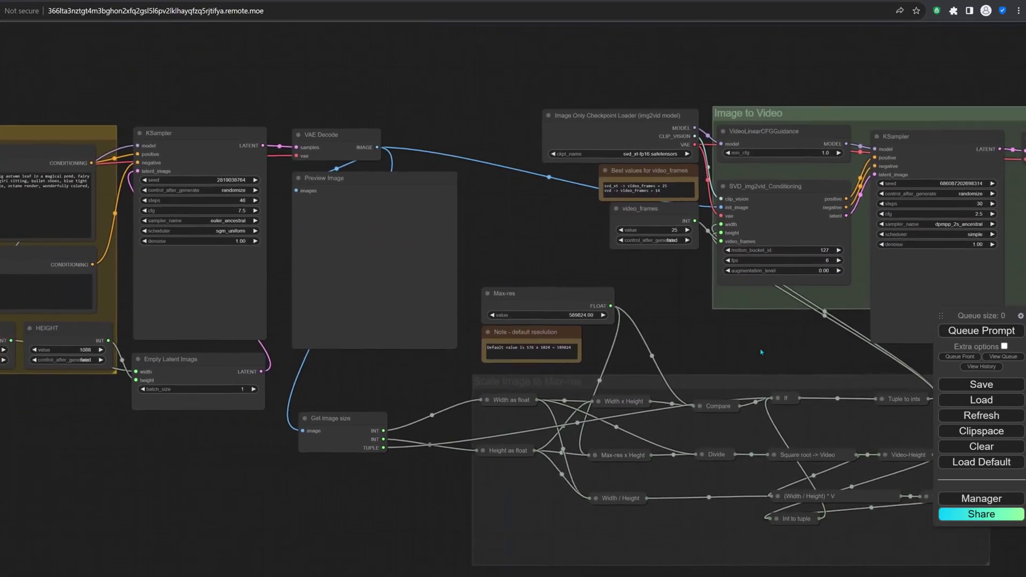
{"action": "scroll", "coordinate": [761, 352], "scroll_direction": "up", "scroll_amount": 1}
{"action": "left_click_drag", "start_coordinate": [96, 369], "coordinate": [570, 370]}
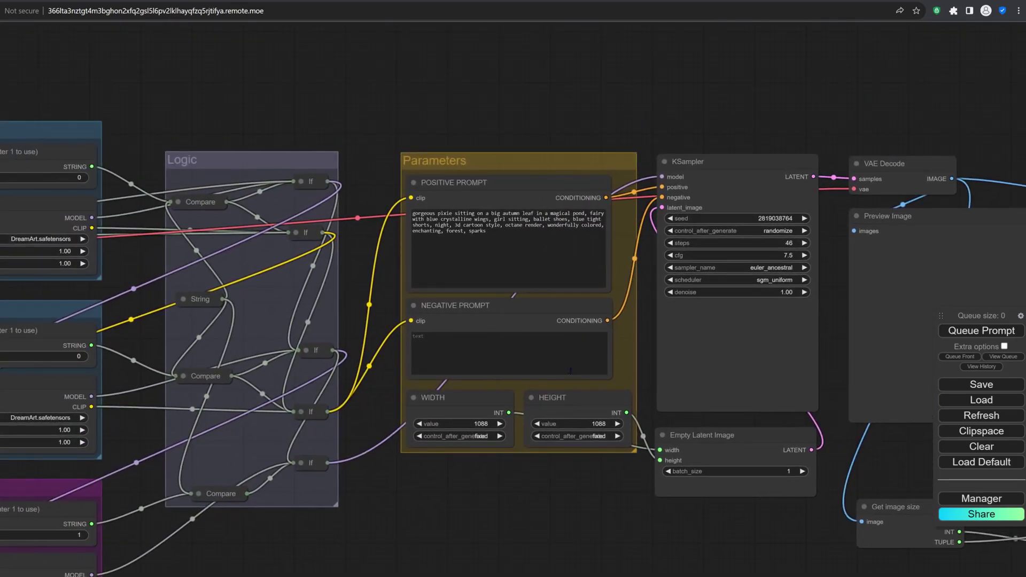
{"action": "scroll", "coordinate": [622, 325], "scroll_direction": "up", "scroll_amount": 8}
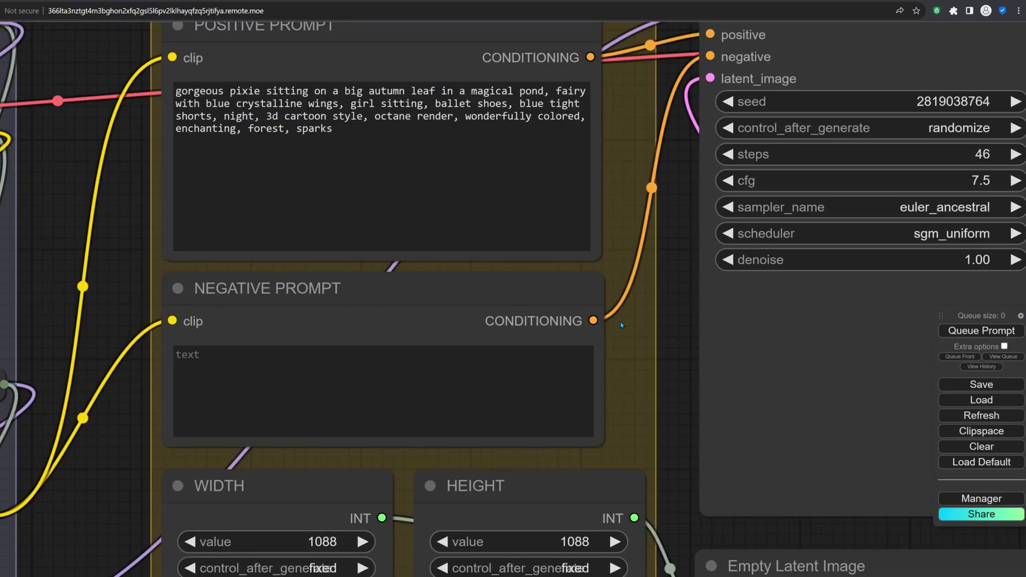
{"action": "left_click", "coordinate": [485, 378]}
{"action": "type", "text": "seven finge"}
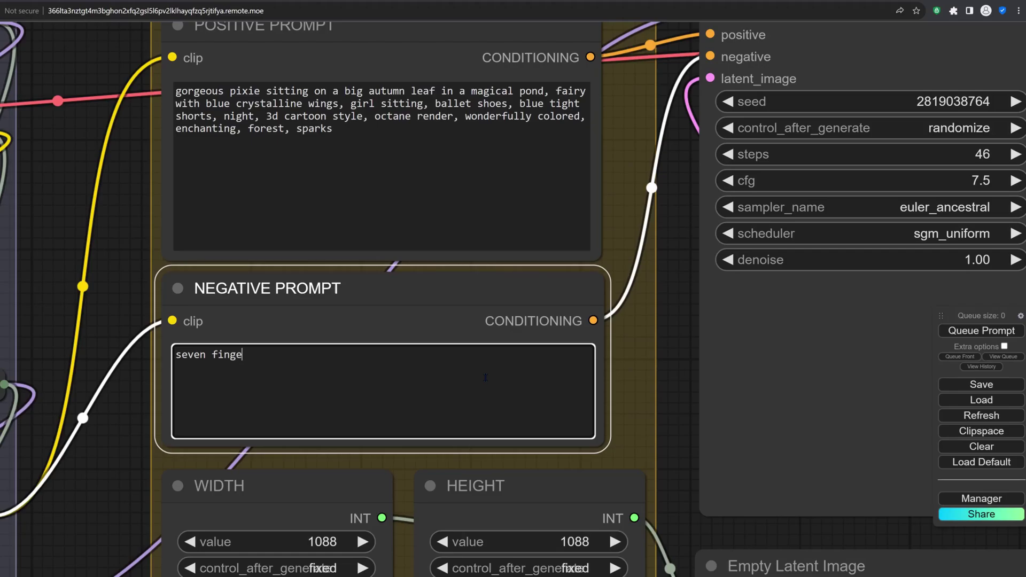
- Review the generated fairy image and its 8 and 16 fps video outputs
{"action": "scroll", "coordinate": [625, 395], "scroll_direction": "down", "scroll_amount": 8}
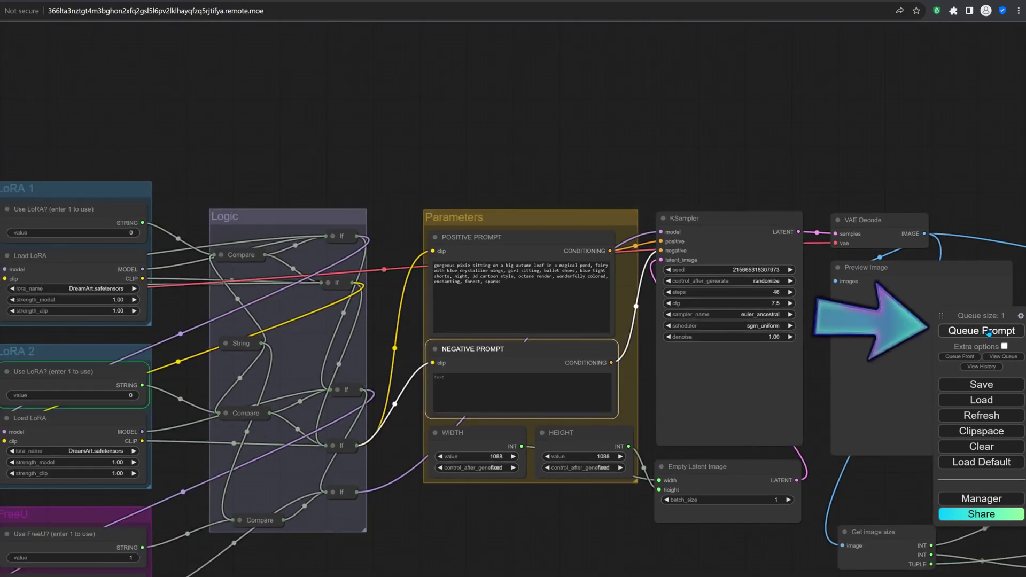
{"action": "scroll", "coordinate": [810, 504], "scroll_direction": "down", "scroll_amount": 2}
{"action": "left_click_drag", "start_coordinate": [810, 503], "coordinate": [259, 430]}
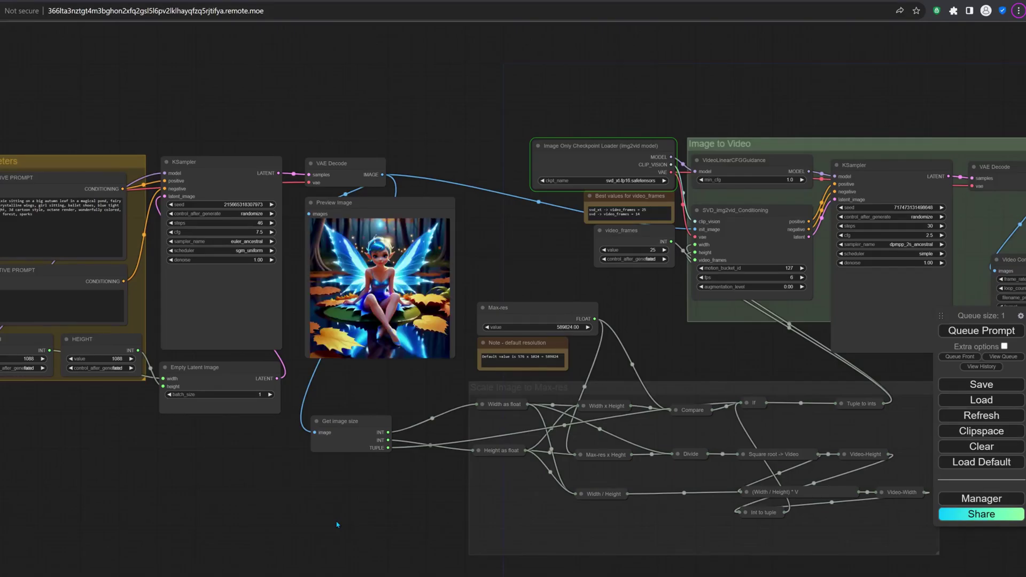
{"action": "scroll", "coordinate": [535, 454], "scroll_direction": "down", "scroll_amount": 1}
{"action": "left_click_drag", "start_coordinate": [615, 331], "coordinate": [253, 396]}
{"action": "left_click_drag", "start_coordinate": [675, 548], "coordinate": [558, 471]}
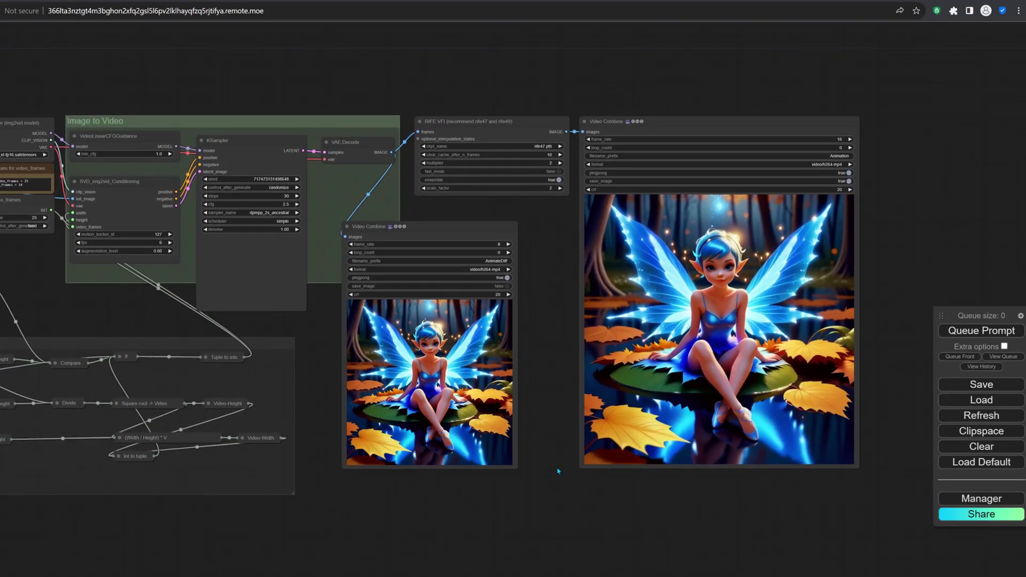
{"action": "scroll", "coordinate": [751, 536], "scroll_direction": "up", "scroll_amount": 1}
{"action": "scroll", "coordinate": [750, 536], "scroll_direction": "up", "scroll_amount": 1}
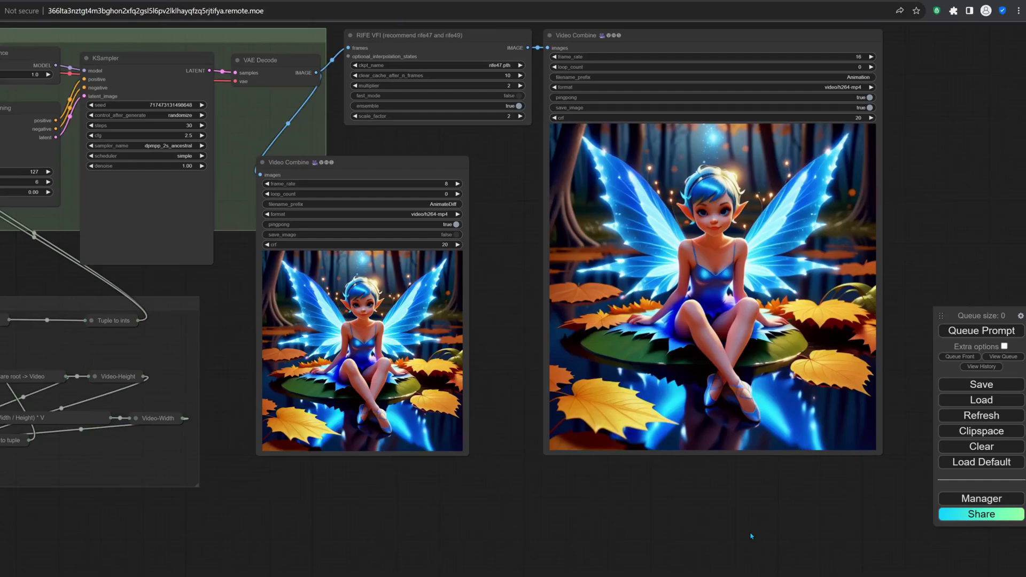
{"action": "left_click_drag", "start_coordinate": [750, 536], "coordinate": [725, 561]}
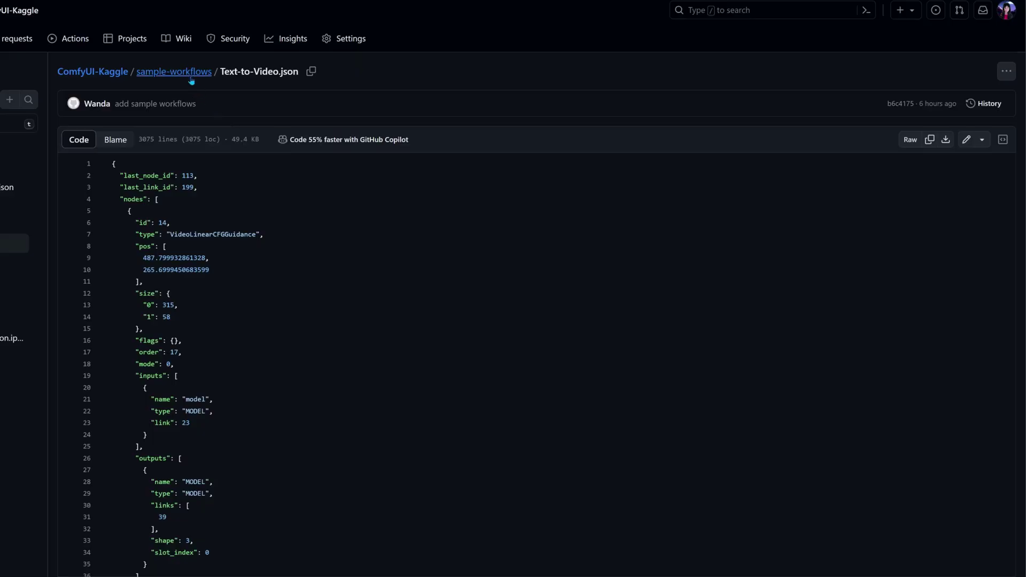
- Download the raw Text-to-Image.json, then open Image-to-Video-autoscale.json from sample-workflows
{"action": "left_click", "coordinate": [190, 71]}
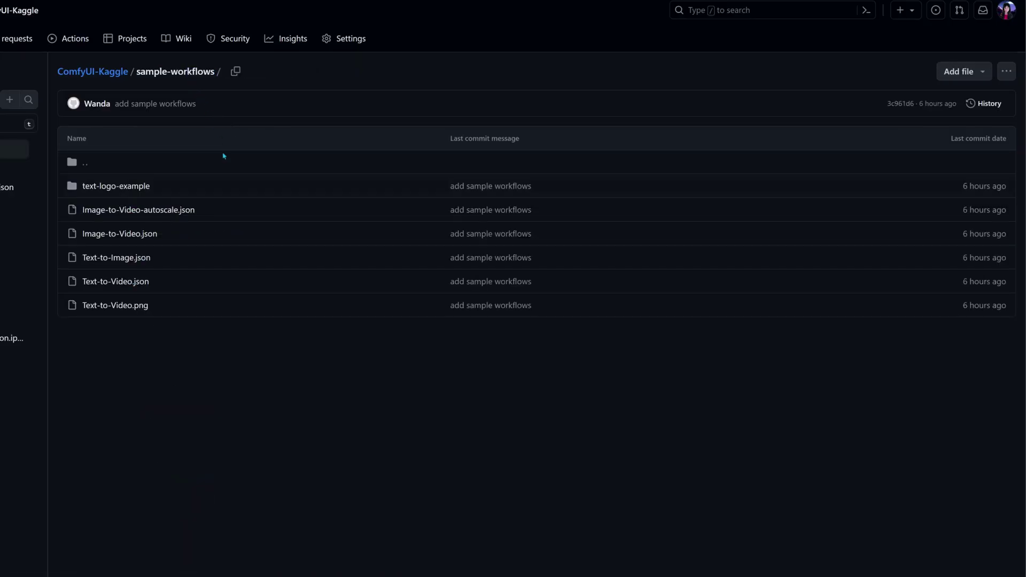
{"action": "left_click", "coordinate": [116, 257]}
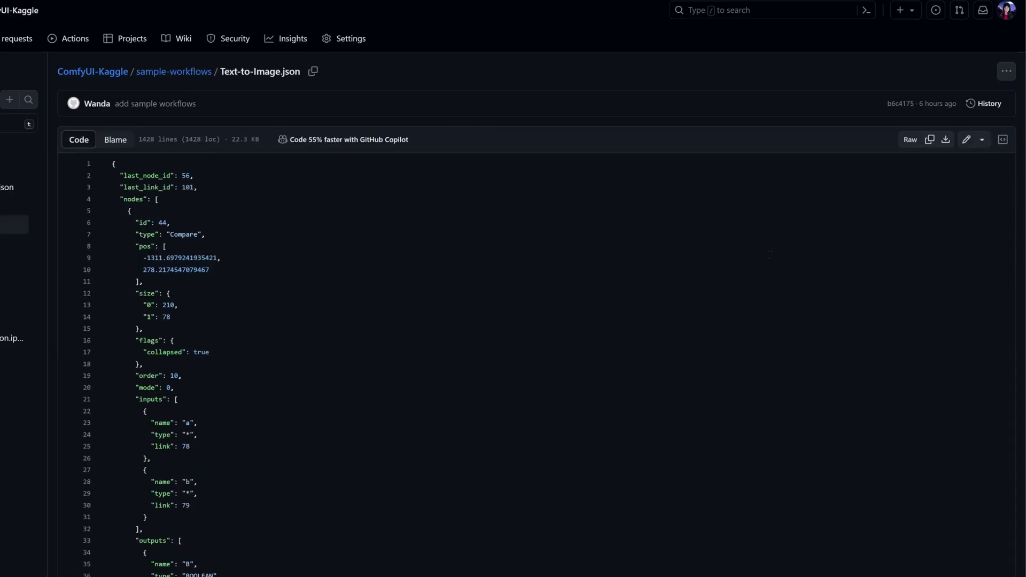
{"action": "left_click", "coordinate": [947, 140]}
{"action": "left_click", "coordinate": [173, 71]}
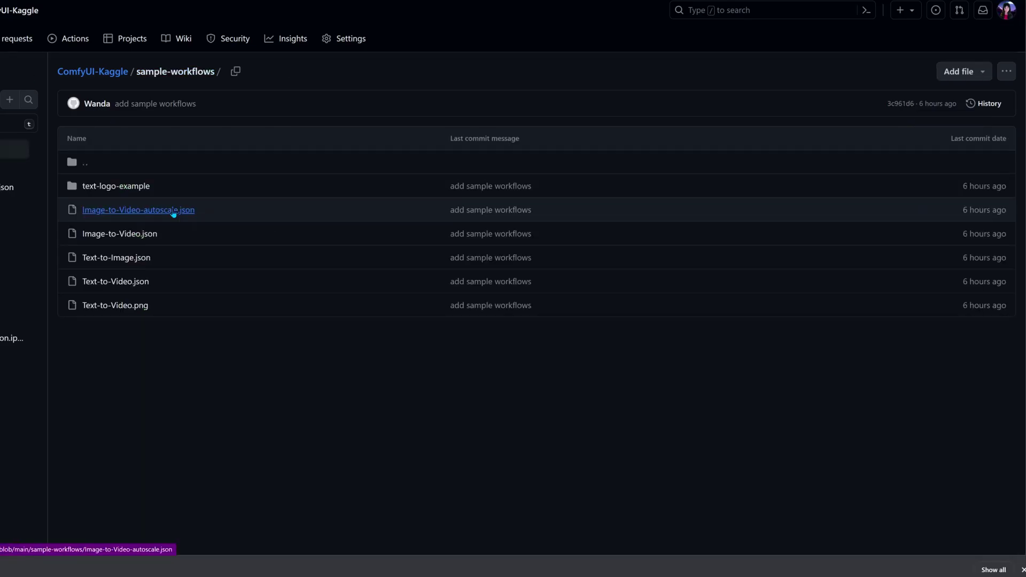
{"action": "left_click", "coordinate": [173, 211]}
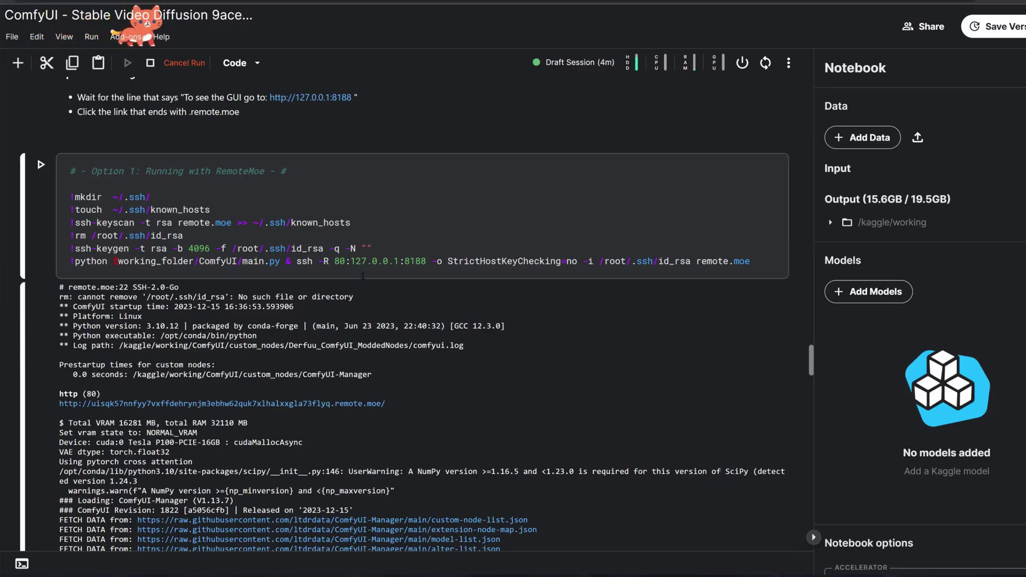
- Uncomment the DarkFantasy model_url and model_name lines and run the temporary LoRA download
{"action": "scroll", "coordinate": [363, 276], "scroll_direction": "down", "scroll_amount": 15}
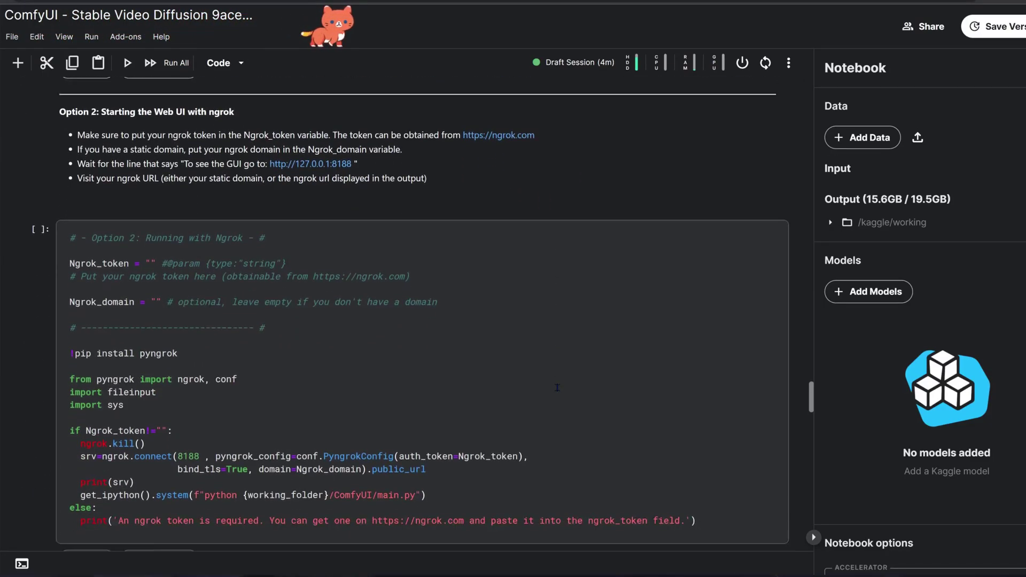
{"action": "scroll", "coordinate": [557, 388], "scroll_direction": "down", "scroll_amount": 7}
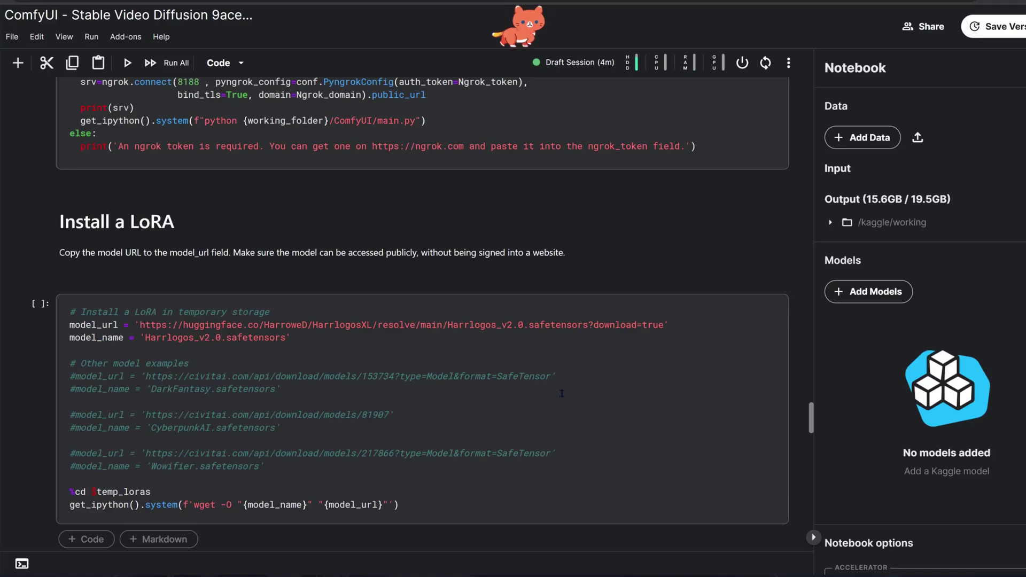
{"action": "scroll", "coordinate": [562, 393], "scroll_direction": "down", "scroll_amount": 2}
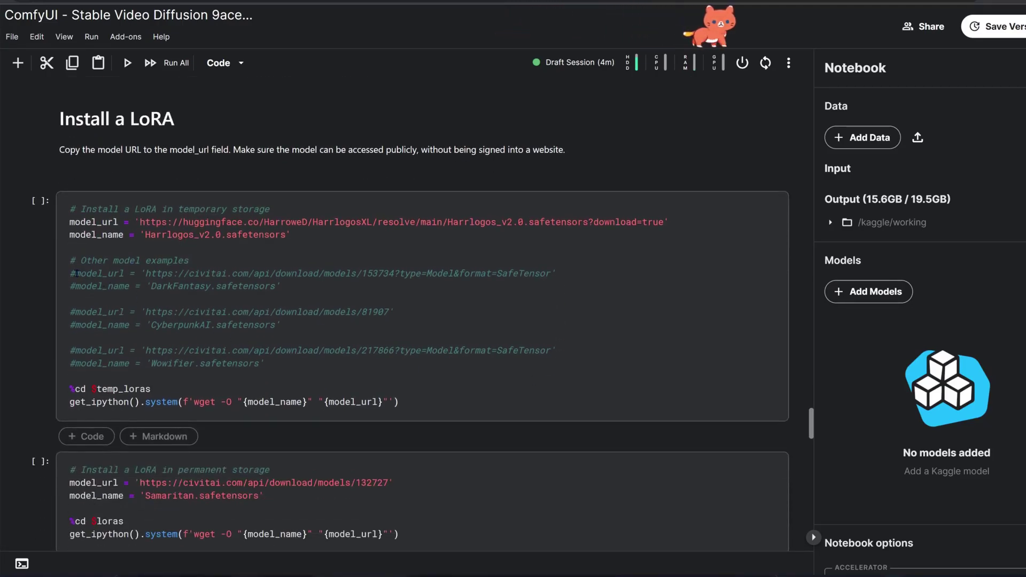
{"action": "left_click", "coordinate": [78, 273]}
{"action": "key", "text": "BackSpace"}
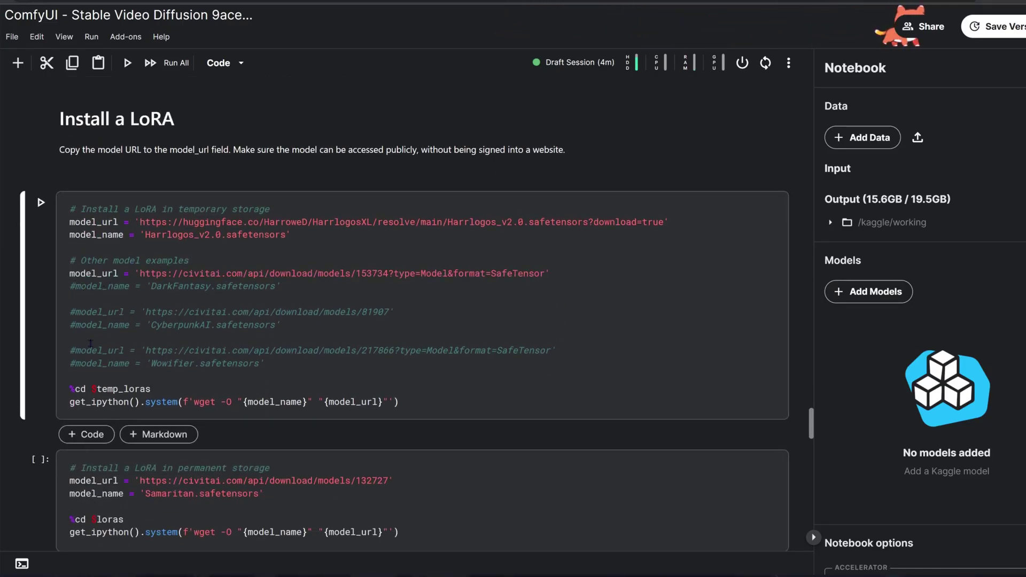
{"action": "key", "text": "Down"}
{"action": "key", "text": "Delete"}
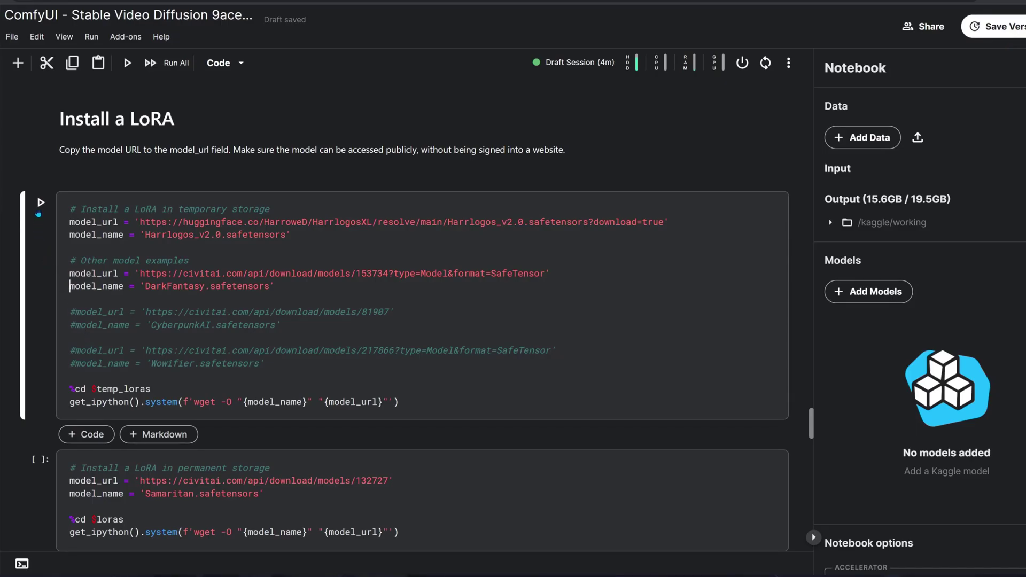
{"action": "left_click", "coordinate": [40, 203]}
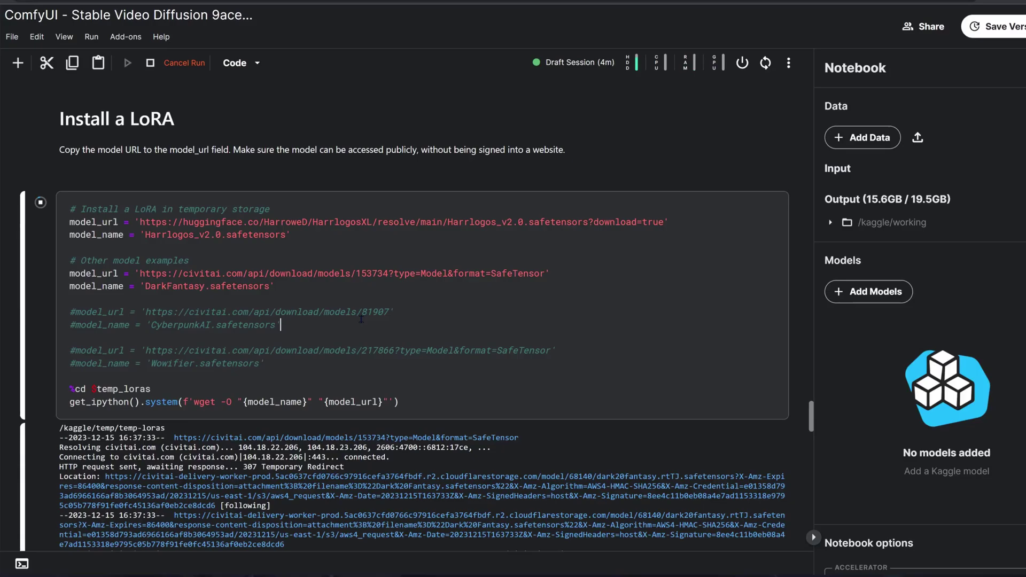
- Run the permanent LoRA cell to download Samaritan
{"action": "scroll", "coordinate": [360, 320], "scroll_direction": "down", "scroll_amount": 2}
{"action": "scroll", "coordinate": [360, 319], "scroll_direction": "down", "scroll_amount": 5}
{"action": "left_click", "coordinate": [464, 400]}
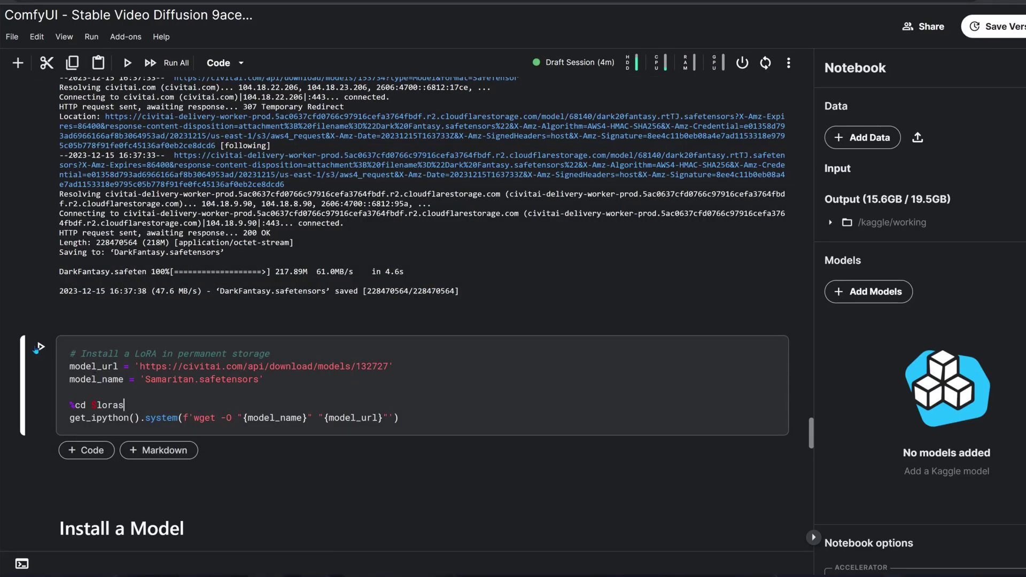
{"action": "left_click", "coordinate": [40, 347]}
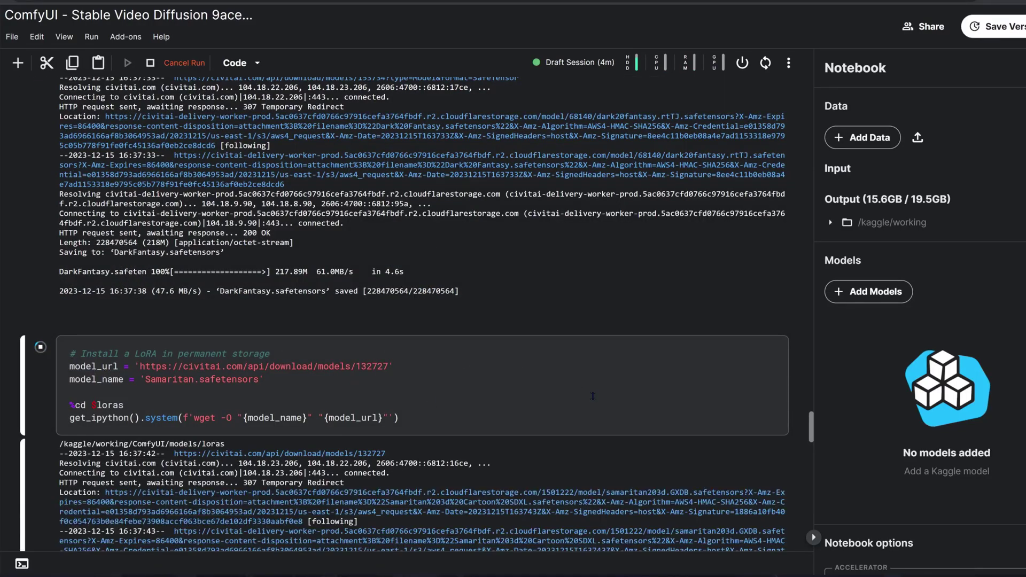
- Run 'List permanent models' to show the checkpoints in permanent storage
{"action": "scroll", "coordinate": [592, 396], "scroll_direction": "down", "scroll_amount": 2}
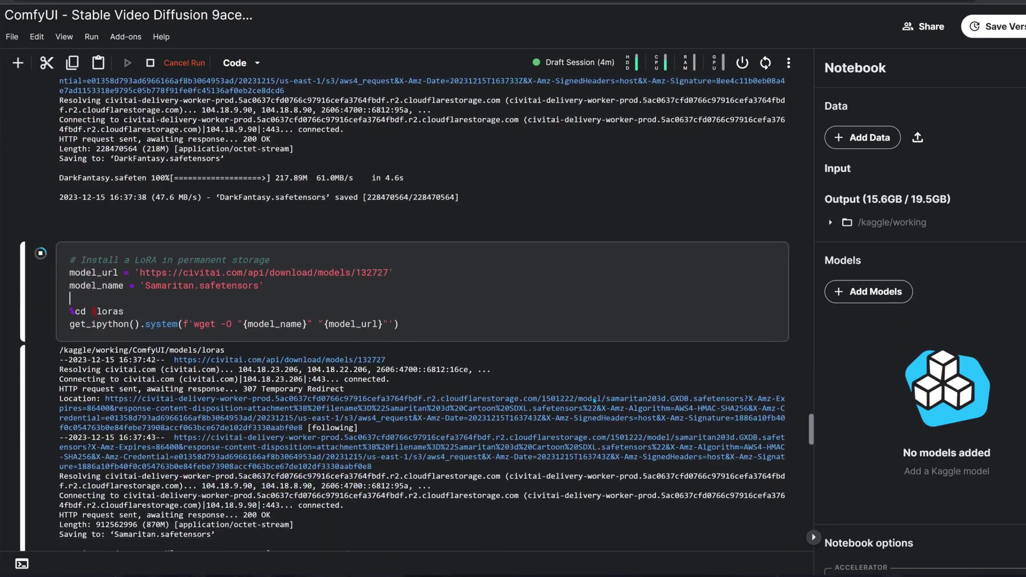
{"action": "scroll", "coordinate": [595, 403], "scroll_direction": "down", "scroll_amount": 1}
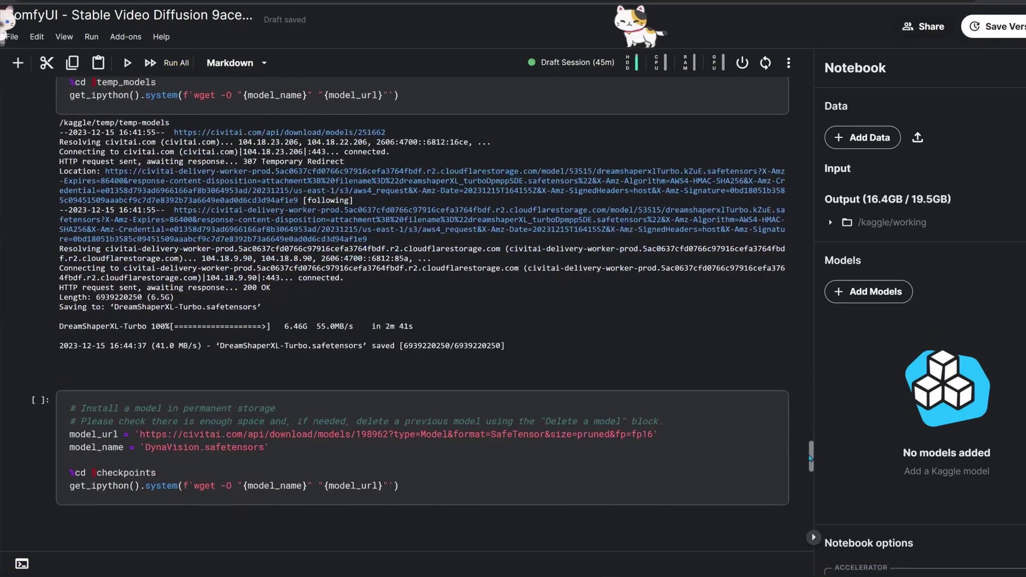
{"action": "scroll", "coordinate": [802, 496], "scroll_direction": "down", "scroll_amount": 12}
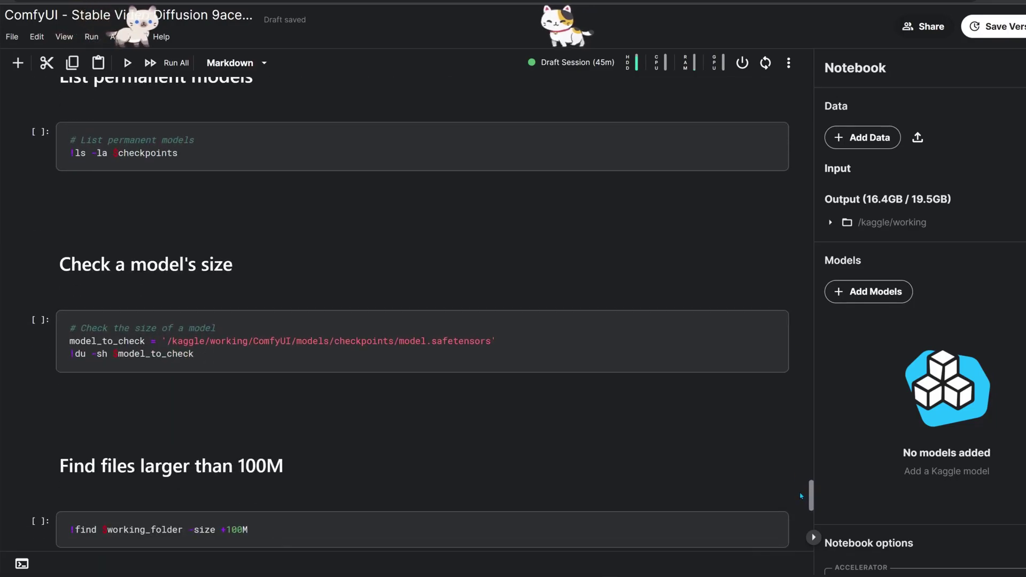
{"action": "left_click", "coordinate": [203, 153]}
{"action": "key", "text": "shift+Return"}
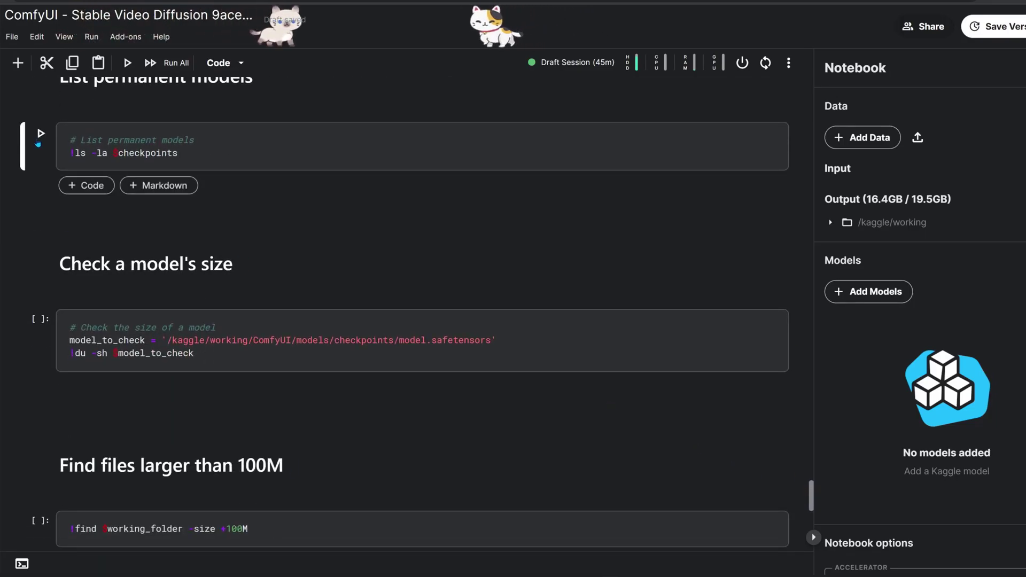
{"action": "scroll", "coordinate": [27, 195], "scroll_direction": "up", "scroll_amount": 1}
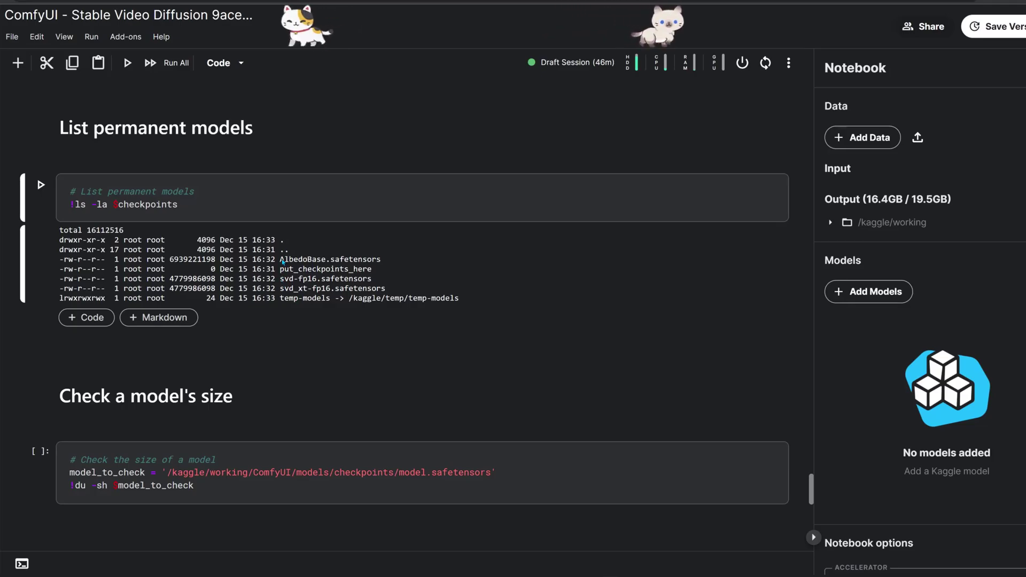
- Put AlbedoBase in place of model.safetensors in the delete path, then find files over 100M
{"action": "left_click_drag", "start_coordinate": [280, 259], "coordinate": [317, 264]}
{"action": "scroll", "coordinate": [374, 321], "scroll_direction": "down", "scroll_amount": 5}
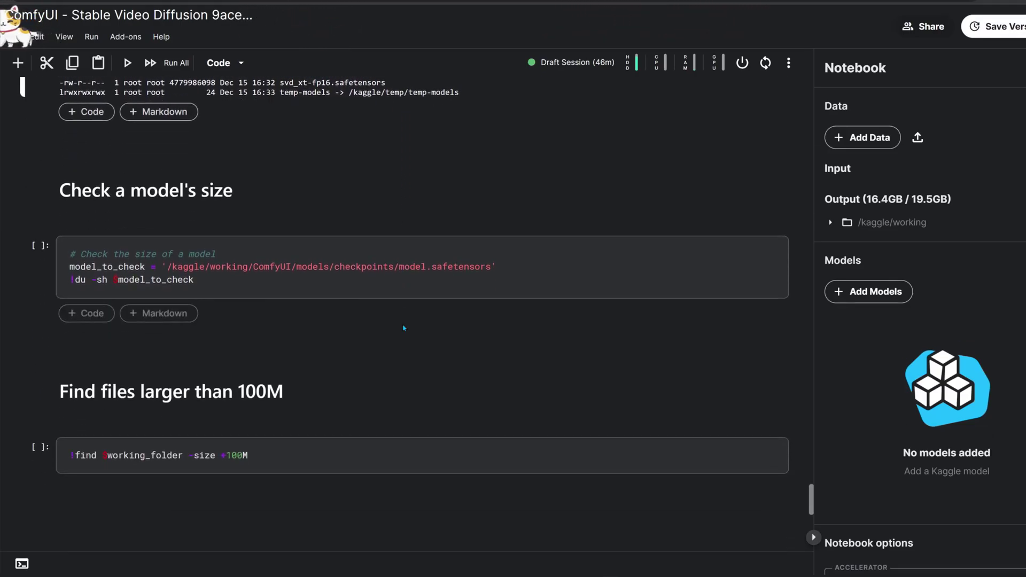
{"action": "scroll", "coordinate": [400, 332], "scroll_direction": "down", "scroll_amount": 5}
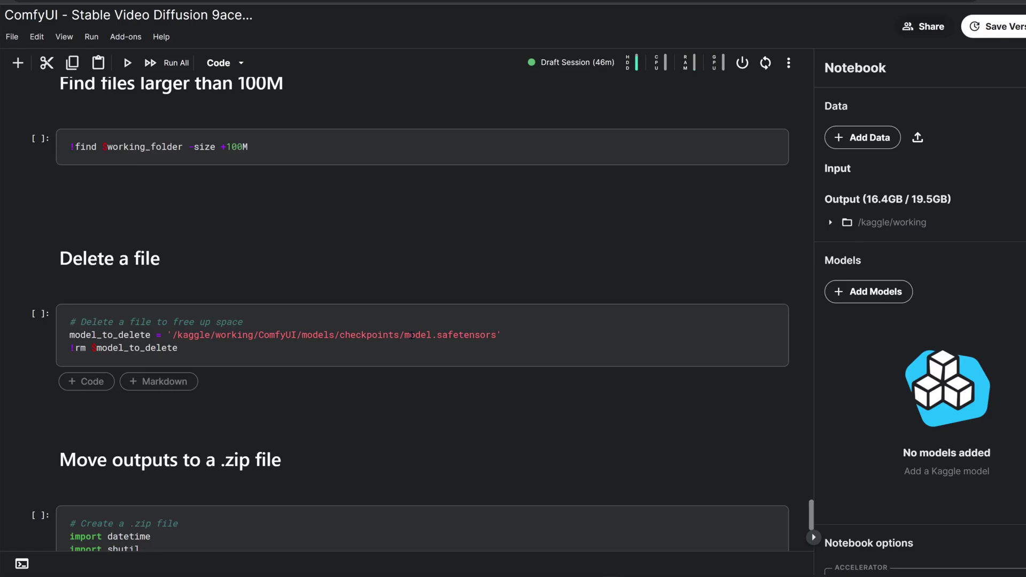
{"action": "double_click", "coordinate": [412, 335]}
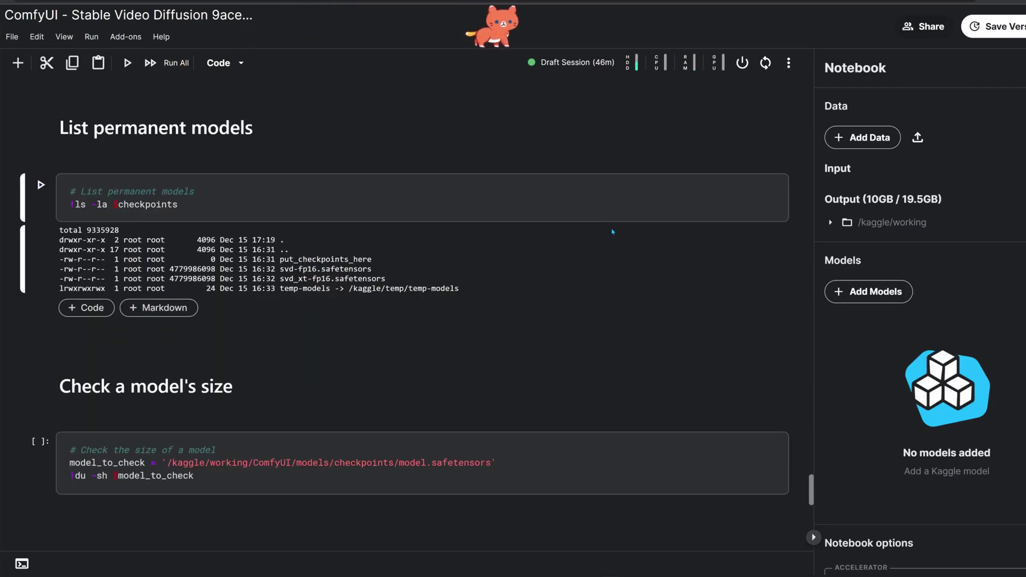
{"action": "scroll", "coordinate": [612, 231], "scroll_direction": "down", "scroll_amount": 7}
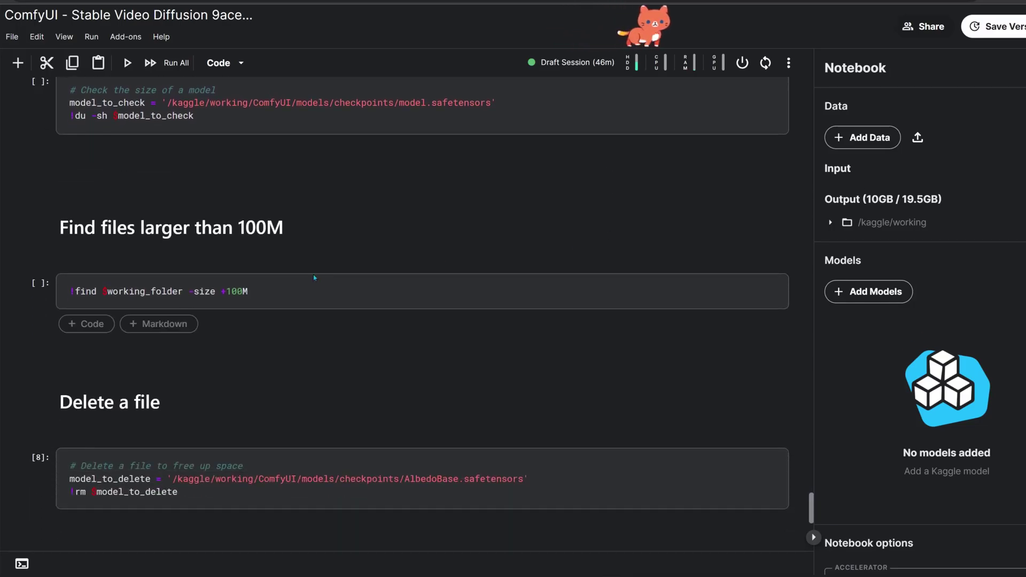
{"action": "left_click", "coordinate": [42, 285]}
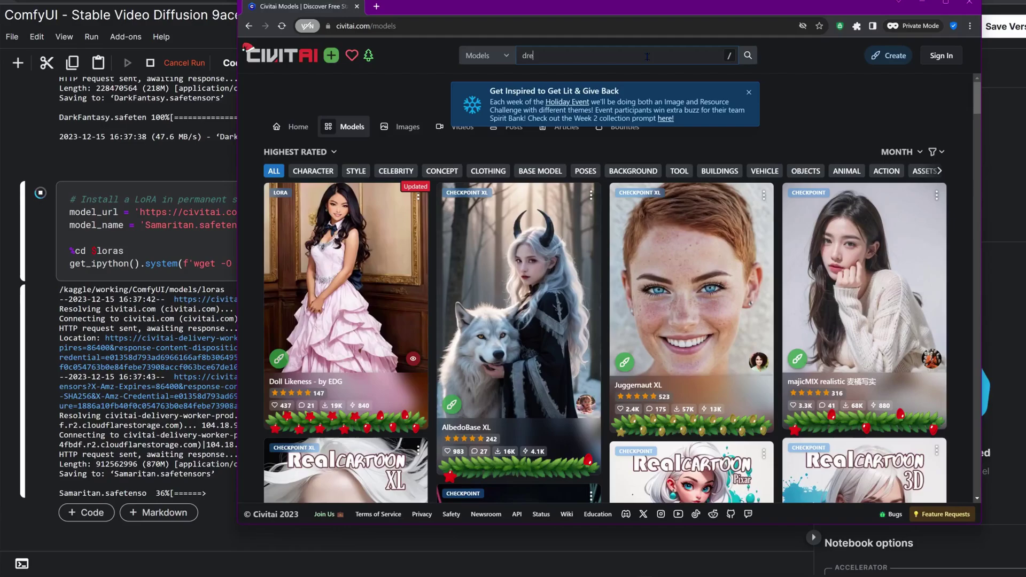
- Find DreamShaper XL on Civitai and copy its download link address
{"action": "type", "text": "shaper"}
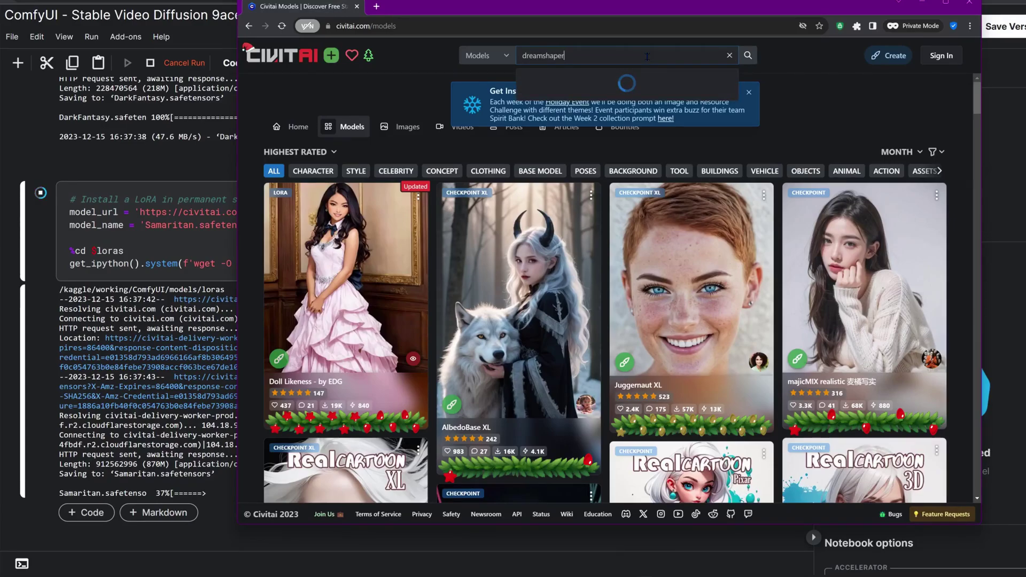
{"action": "left_click", "coordinate": [711, 137]}
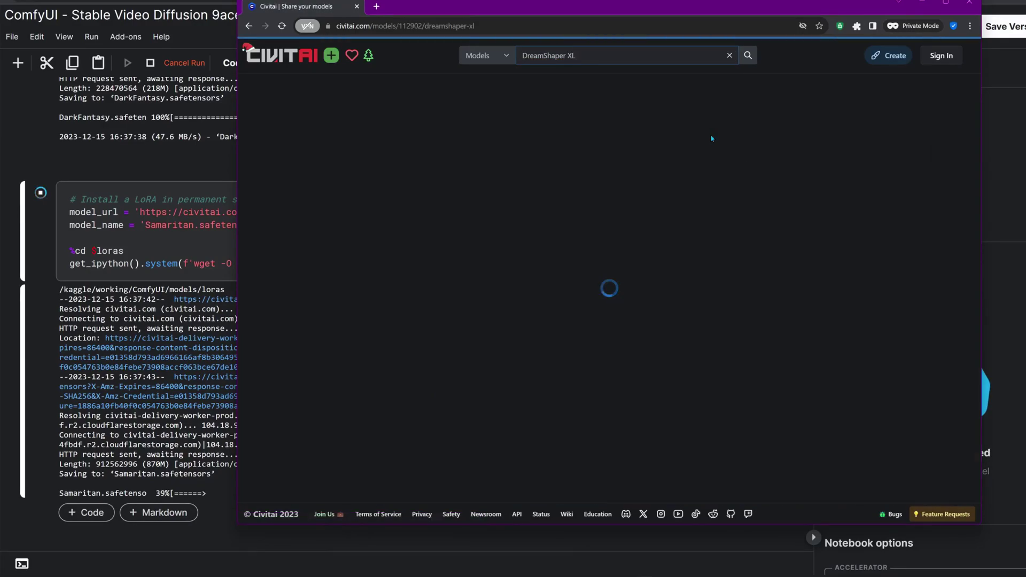
{"action": "left_click", "coordinate": [795, 163]}
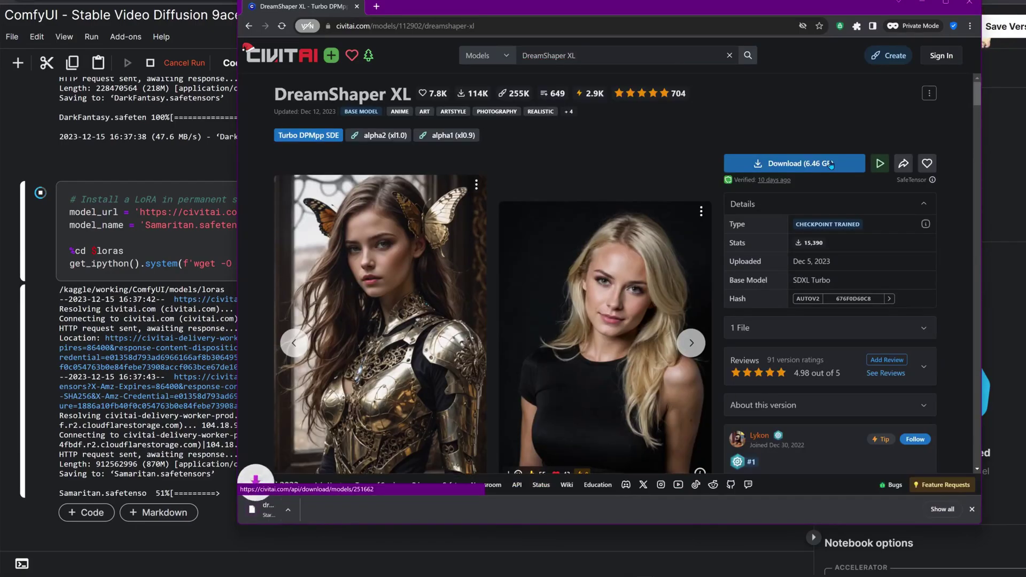
{"action": "left_click", "coordinate": [347, 511]}
{"action": "left_click", "coordinate": [363, 492]}
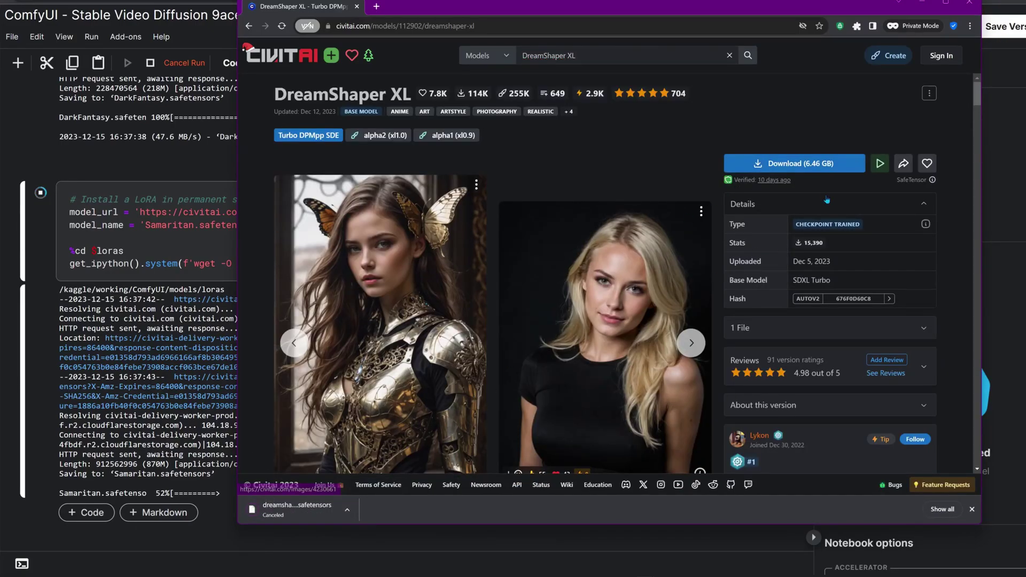
{"action": "right_click", "coordinate": [820, 170]}
{"action": "left_click", "coordinate": [866, 231]}
- Paste the DreamShaper XL link as model_url in Install a Model and run the cell
{"action": "key", "text": "alt+Tab"}
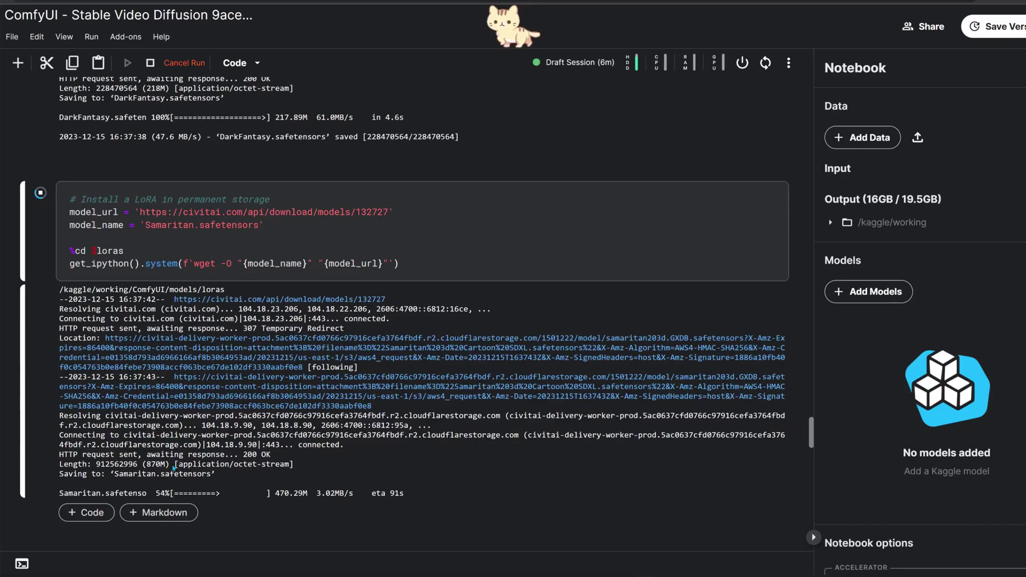
{"action": "scroll", "coordinate": [816, 439], "scroll_direction": "down", "scroll_amount": 2}
{"action": "scroll", "coordinate": [816, 438], "scroll_direction": "down", "scroll_amount": 5}
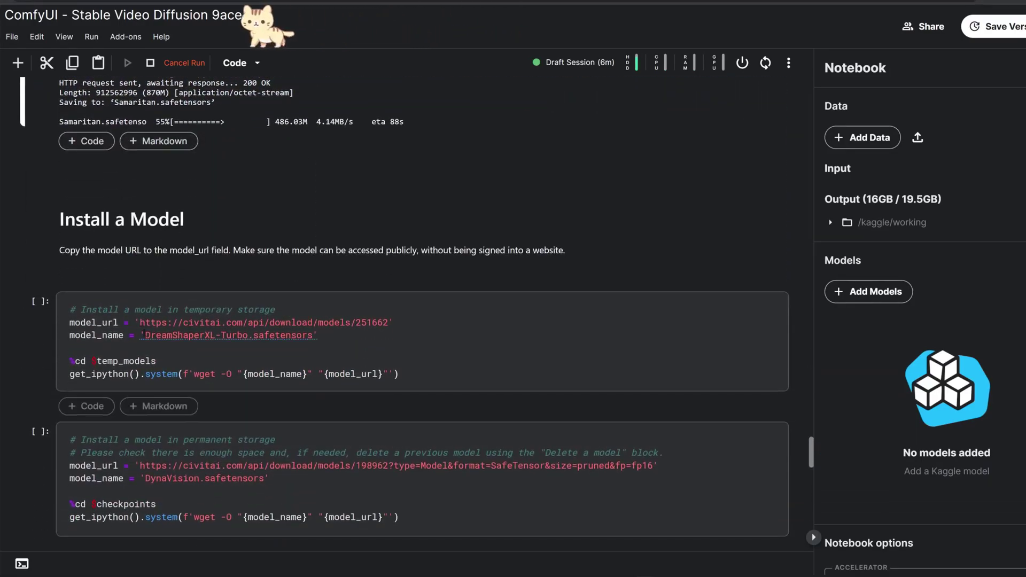
{"action": "left_click_drag", "start_coordinate": [390, 322], "coordinate": [139, 322]}
{"action": "key", "text": "ctrl+v"}
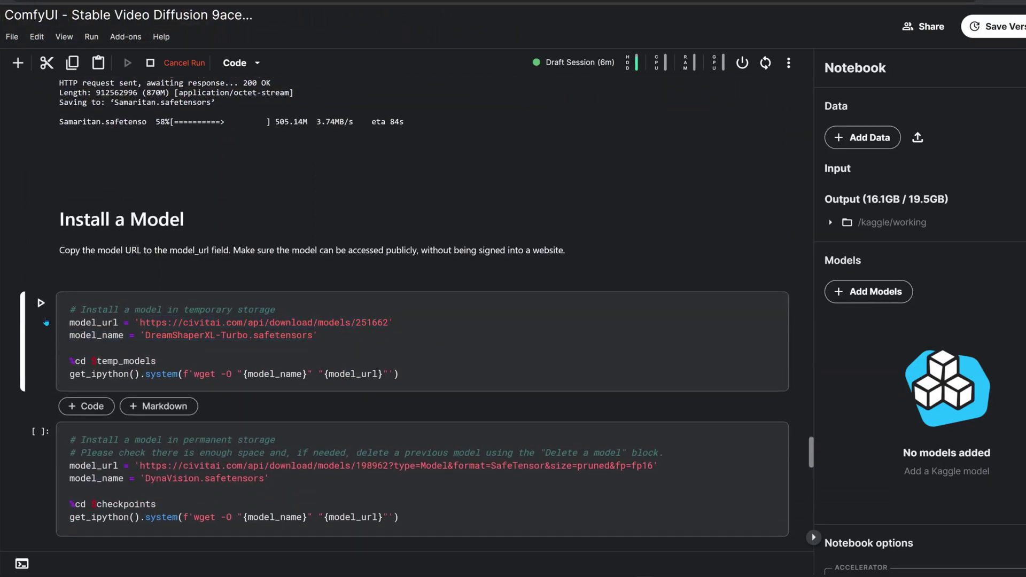
{"action": "key", "text": "ctrl+Return"}
{"action": "left_click", "coordinate": [536, 227]}
- Read the full DreamShaper XL model description on Civitai
{"action": "key", "text": "alt+Tab"}
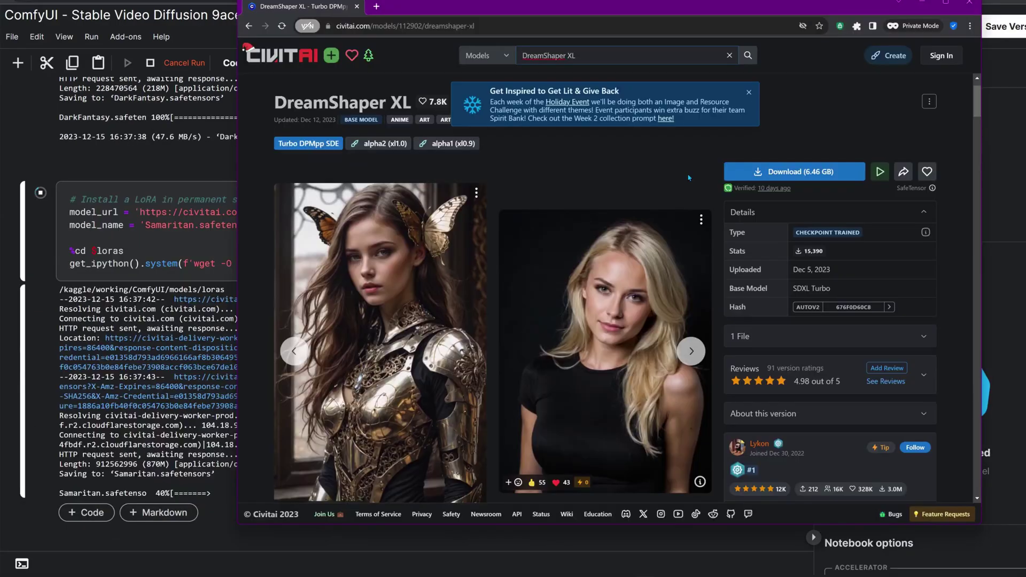
{"action": "scroll", "coordinate": [689, 178], "scroll_direction": "down", "scroll_amount": 5}
{"action": "scroll", "coordinate": [688, 178], "scroll_direction": "down", "scroll_amount": 1}
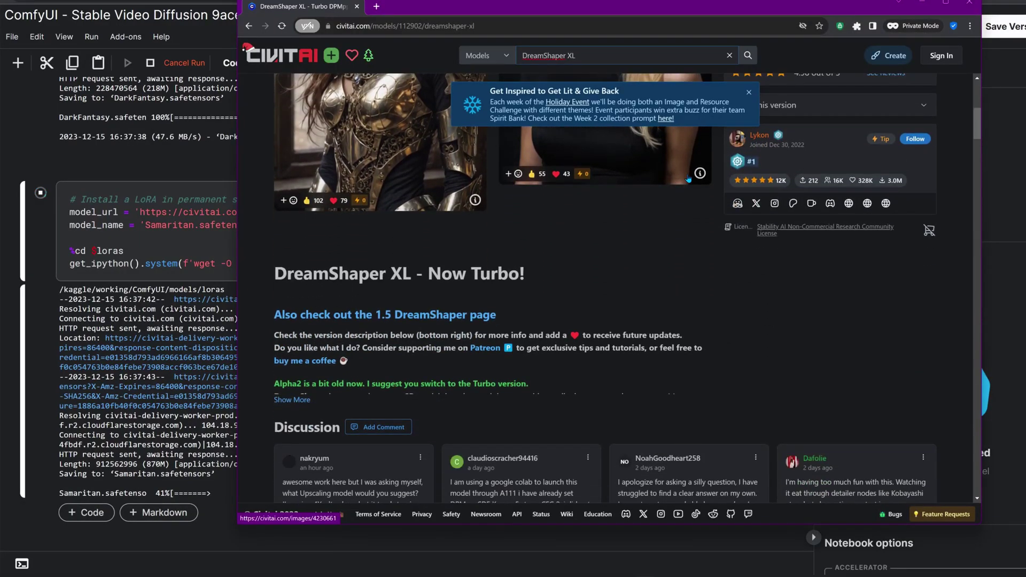
{"action": "left_click", "coordinate": [299, 400]}
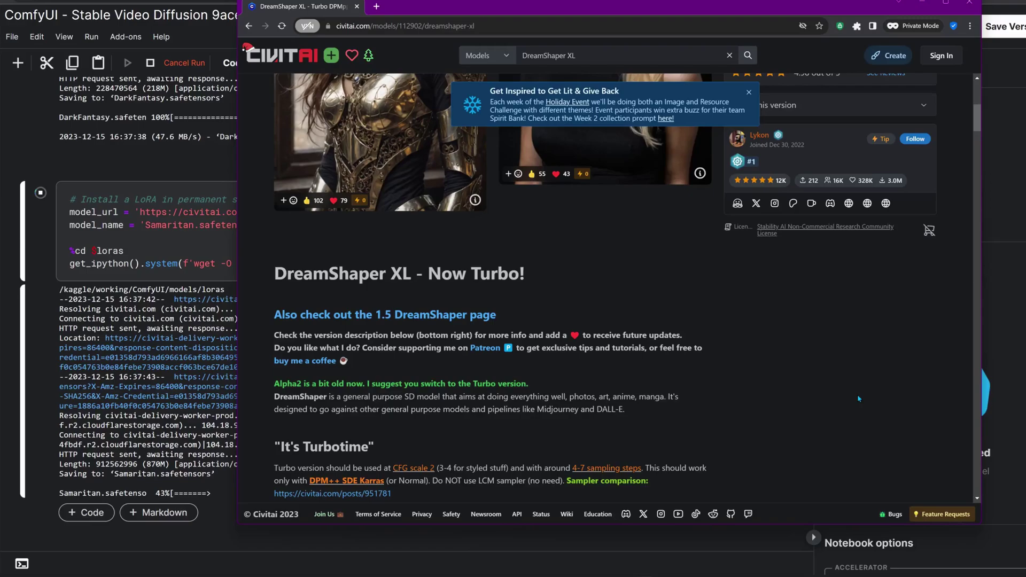
{"action": "scroll", "coordinate": [857, 399], "scroll_direction": "down", "scroll_amount": 1}
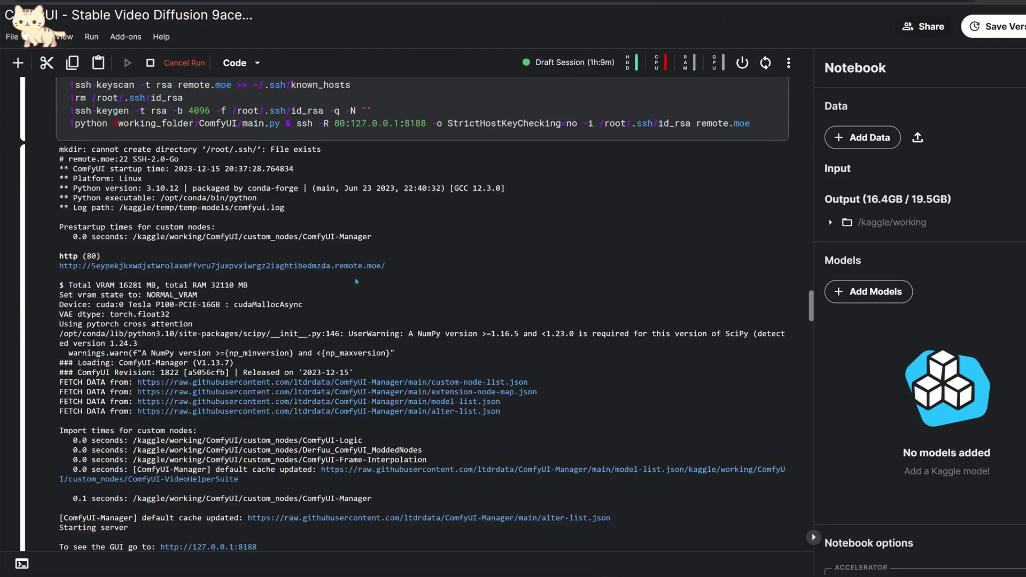
- Open ComfyUI and load the Text-to-Image workflow, leaving the checkpoint unchanged
{"action": "left_click", "coordinate": [330, 269]}
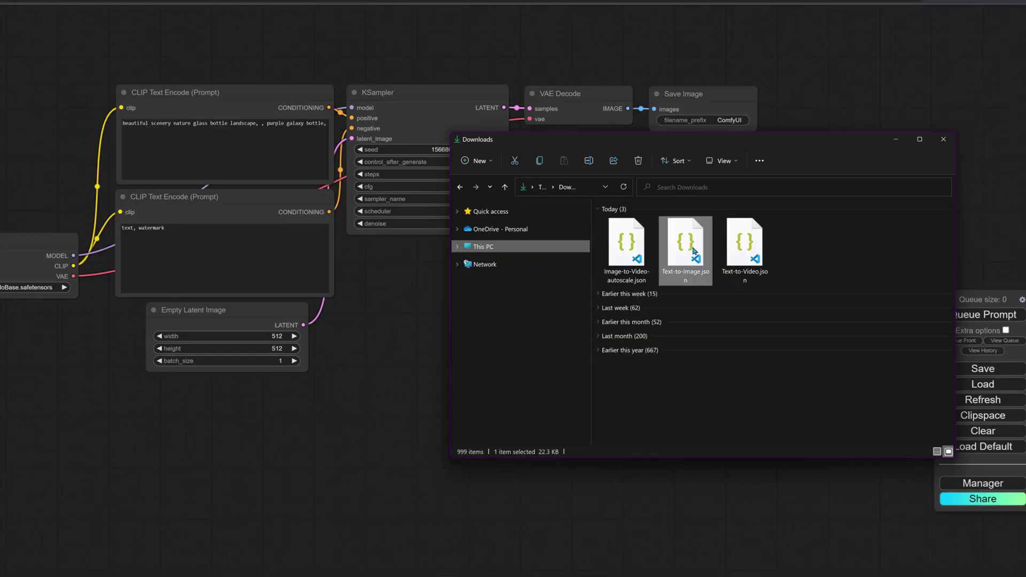
{"action": "left_click_drag", "start_coordinate": [686, 251], "coordinate": [378, 382]}
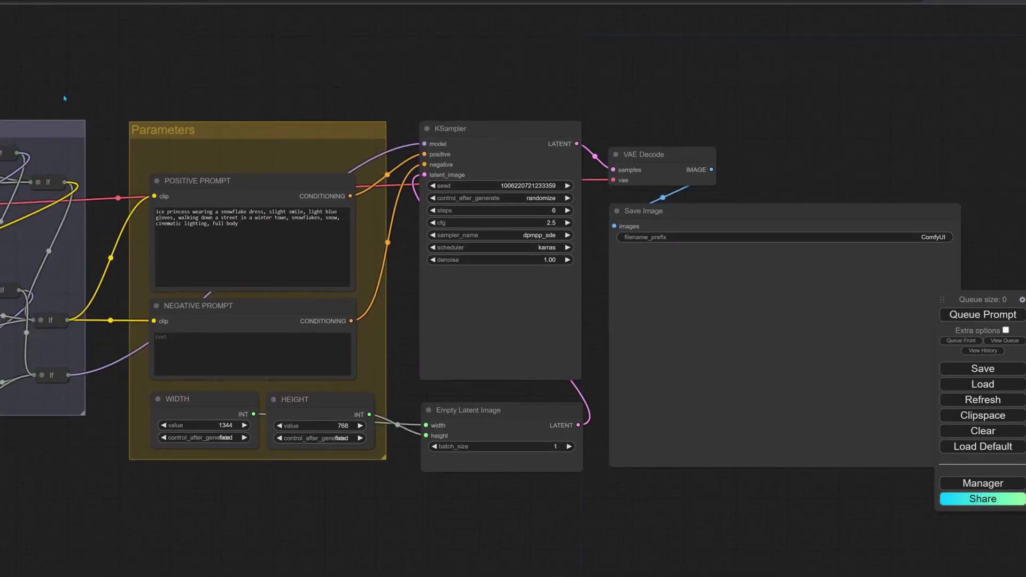
{"action": "left_click_drag", "start_coordinate": [64, 98], "coordinate": [716, 82]}
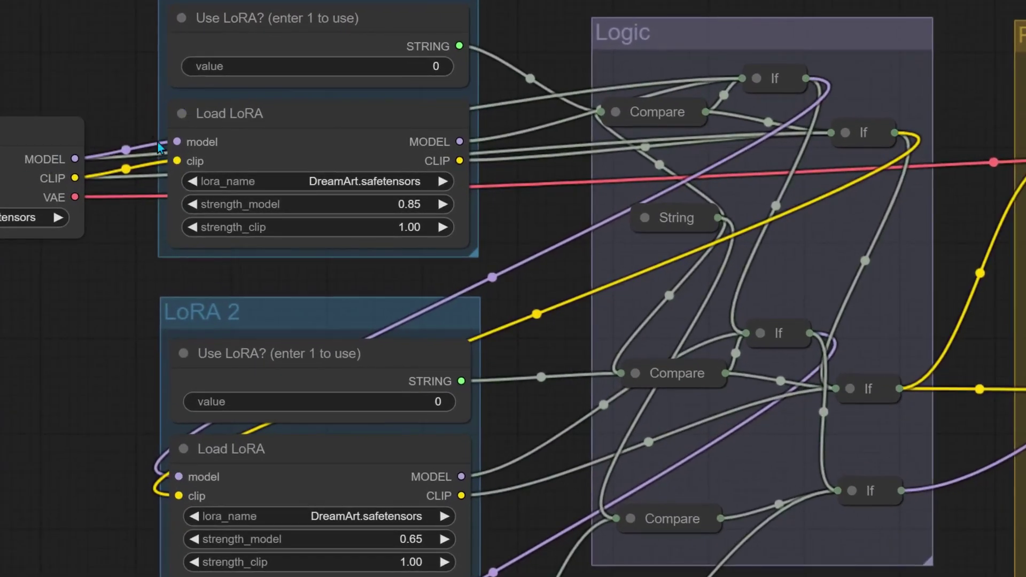
{"action": "left_click", "coordinate": [5, 216]}
{"action": "left_click", "coordinate": [44, 47]}
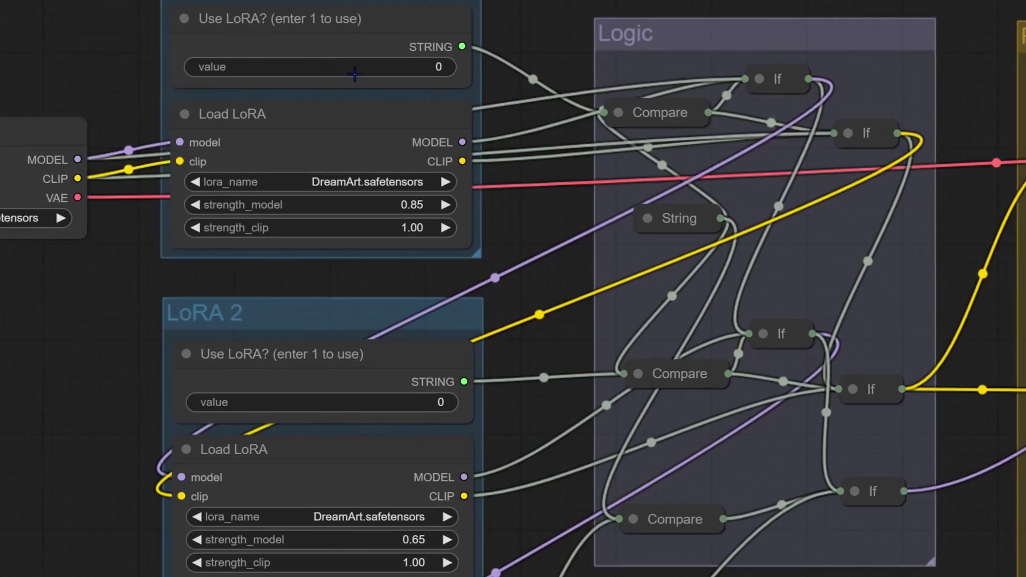
- Set both 'Use LoRA?' values to 1, choosing DarkFantasy for LoRA 1 and Samaritan for LoRA 2
{"action": "left_click", "coordinate": [420, 70]}
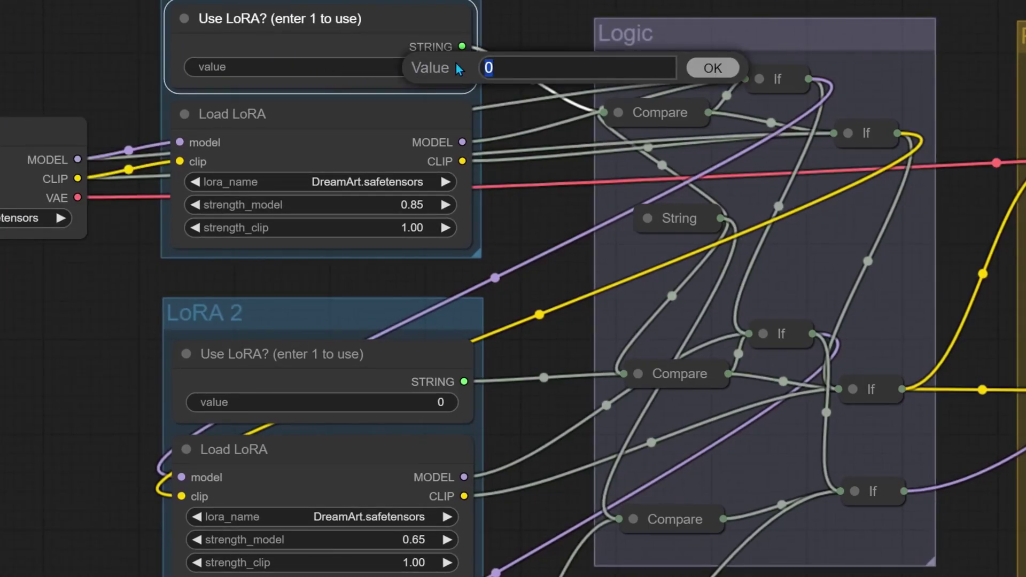
{"action": "left_click", "coordinate": [714, 70]}
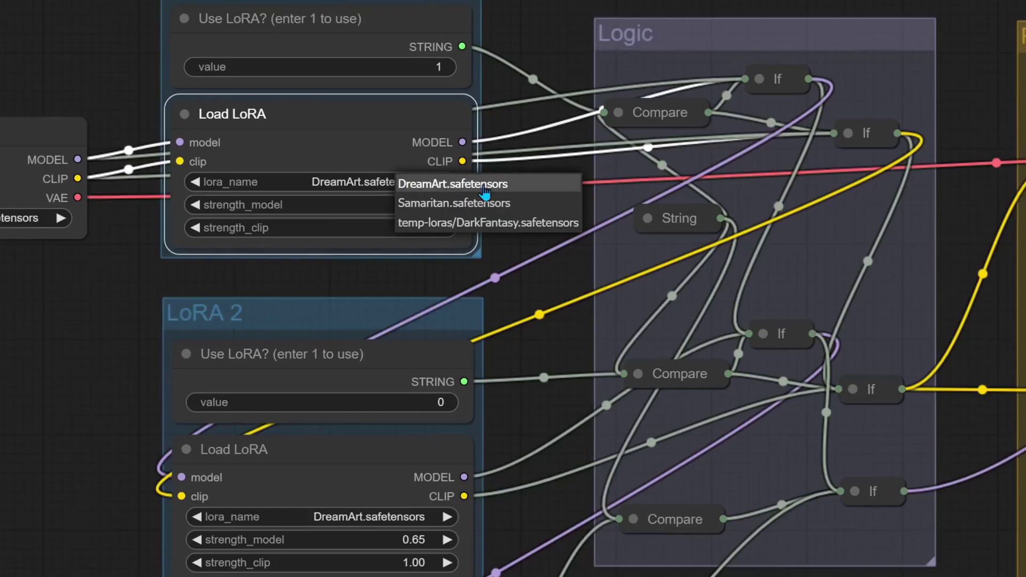
{"action": "left_click", "coordinate": [494, 222]}
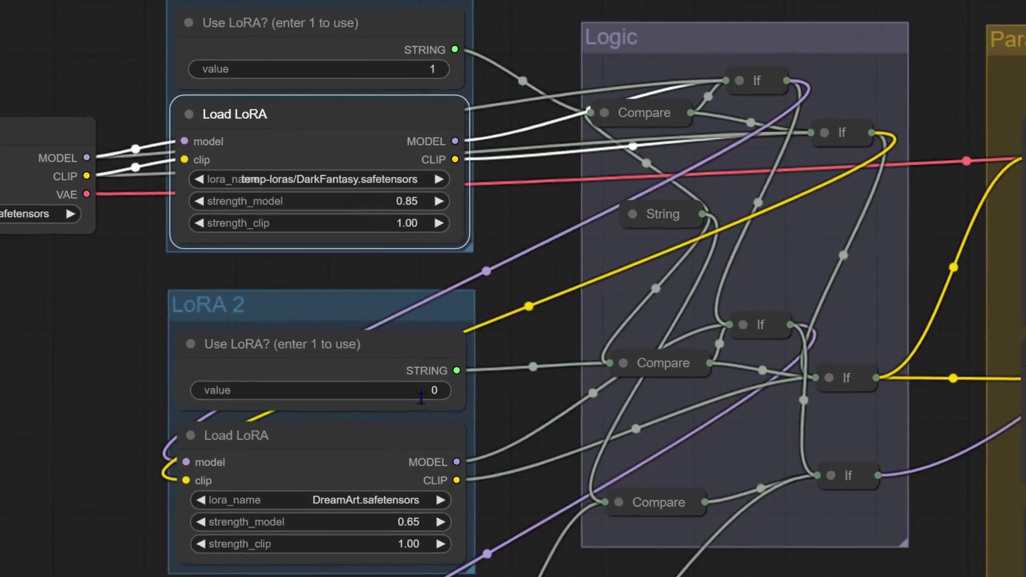
{"action": "left_click", "coordinate": [421, 390]}
{"action": "type", "text": "1"}
{"action": "key", "text": "Return"}
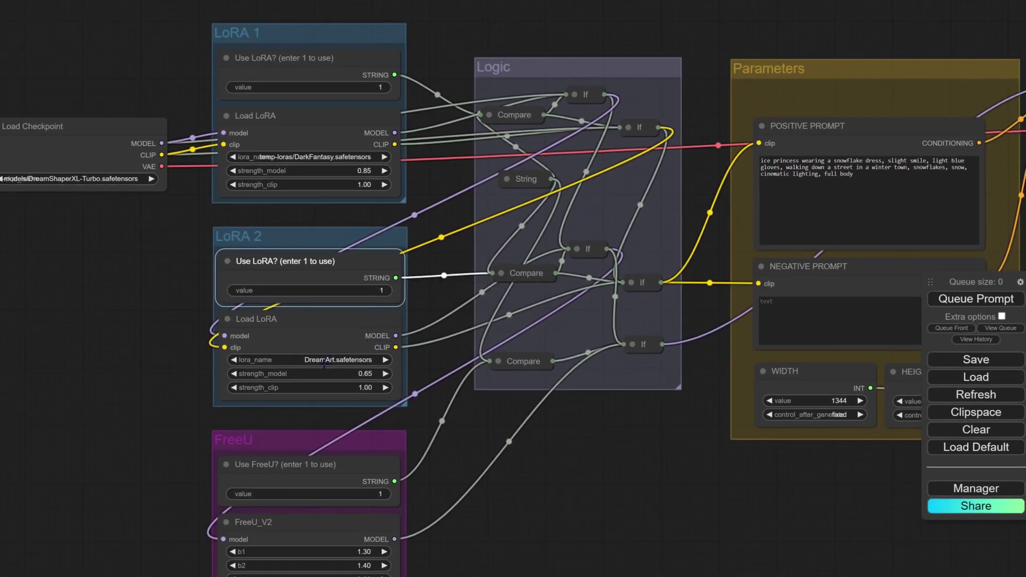
{"action": "left_click", "coordinate": [324, 364]}
{"action": "left_click", "coordinate": [400, 376]}
- Move to the prompt and sampler nodes, checking the positive prompt and image width
{"action": "left_click_drag", "start_coordinate": [533, 488], "coordinate": [515, 470]}
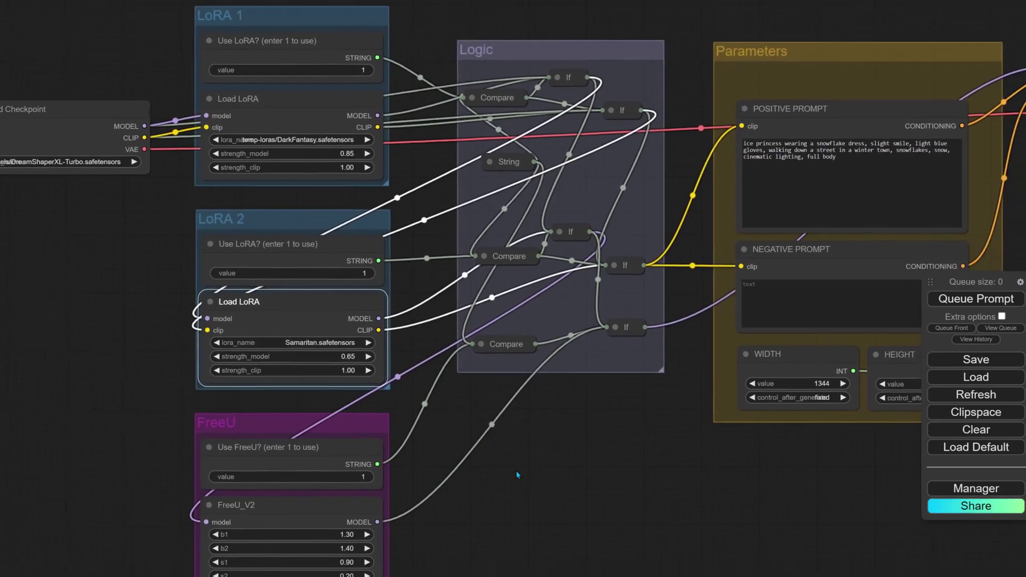
{"action": "scroll", "coordinate": [516, 470], "scroll_direction": "up", "scroll_amount": 2}
{"action": "left_click_drag", "start_coordinate": [497, 415], "coordinate": [457, 474]}
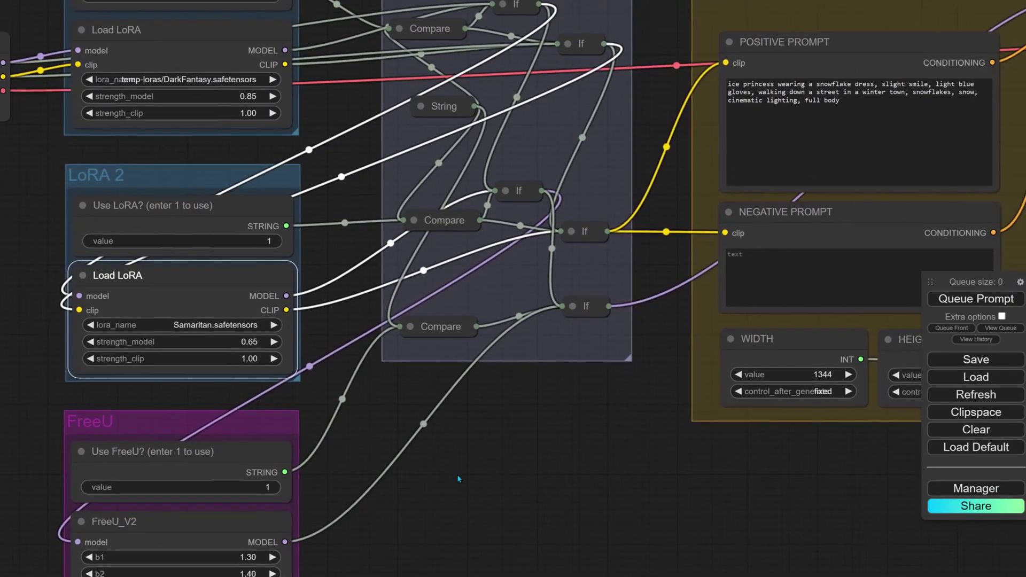
{"action": "left_click_drag", "start_coordinate": [759, 498], "coordinate": [325, 447]}
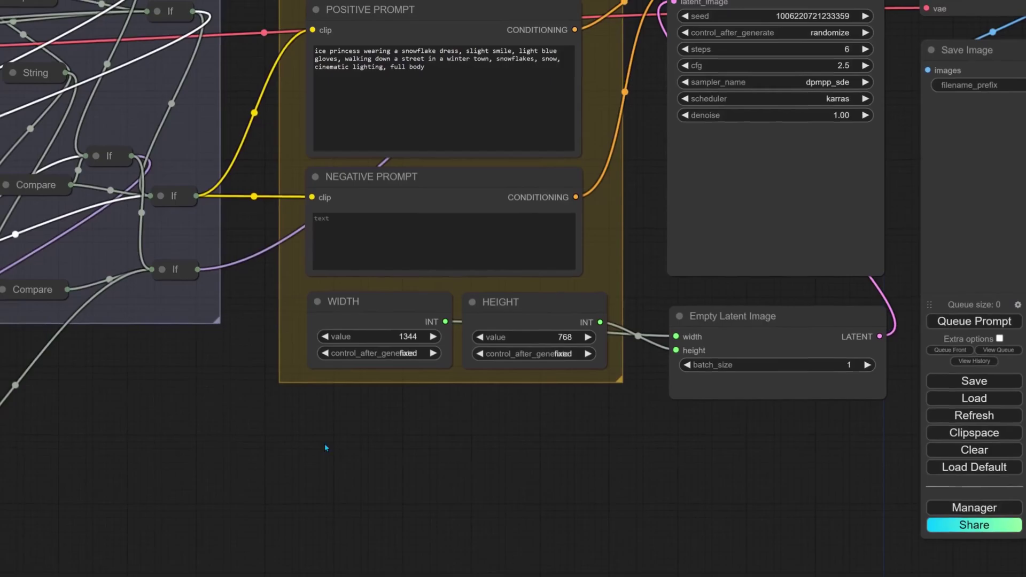
{"action": "left_click", "coordinate": [548, 91]}
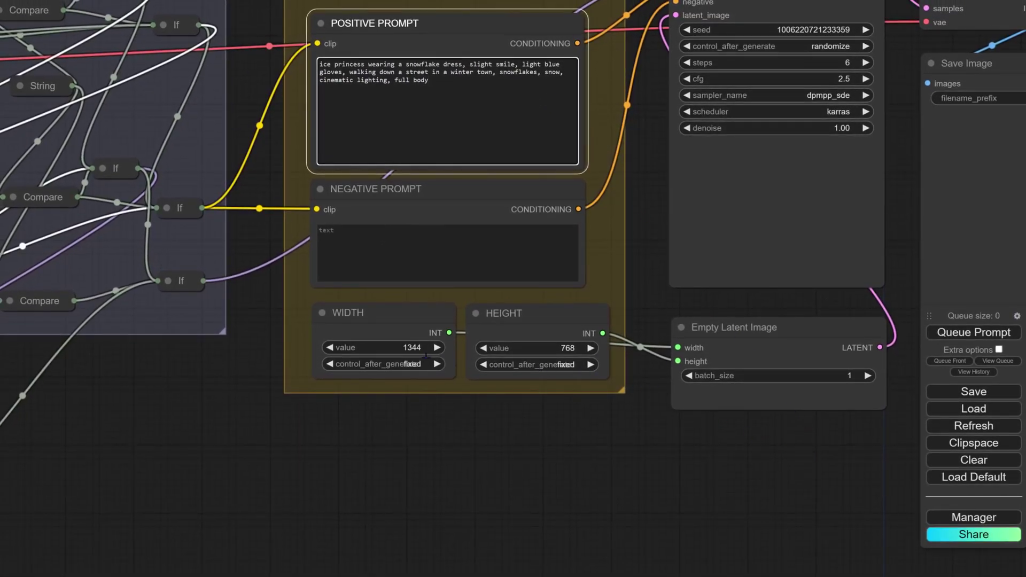
{"action": "left_click", "coordinate": [420, 353]}
- Reload the preferred ice-princess generation from the history list and download its image
{"action": "left_click_drag", "start_coordinate": [926, 257], "coordinate": [538, 368]}
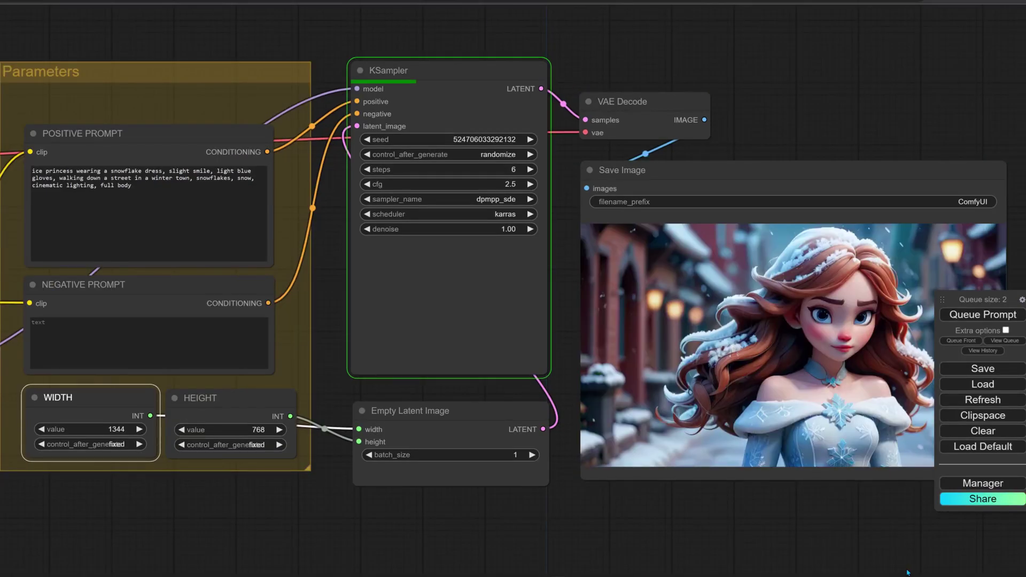
{"action": "left_click_drag", "start_coordinate": [907, 572], "coordinate": [780, 562]}
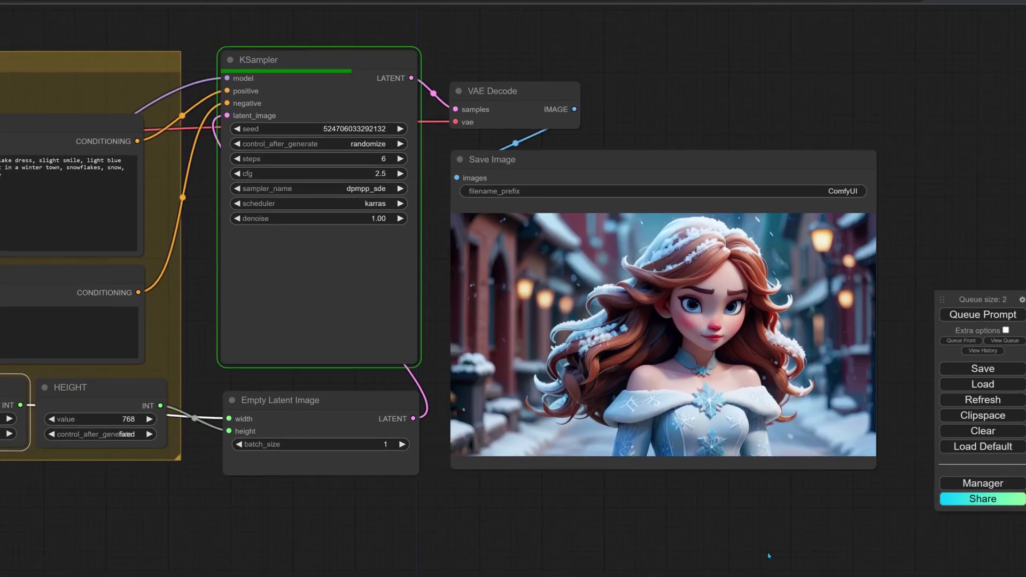
{"action": "left_click", "coordinate": [997, 351]}
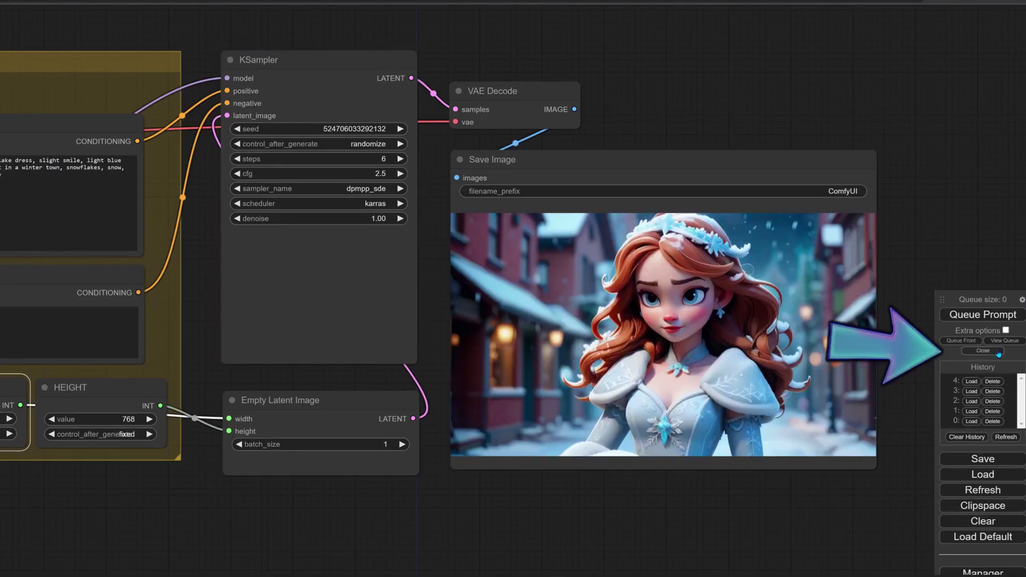
{"action": "left_click", "coordinate": [970, 392]}
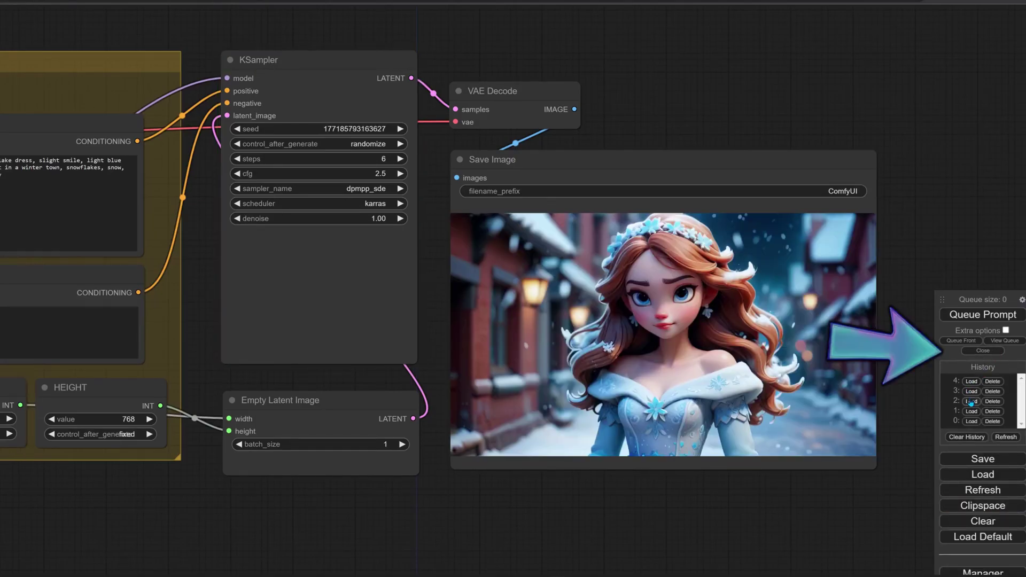
{"action": "left_click", "coordinate": [971, 401]}
{"action": "left_click", "coordinate": [971, 421]}
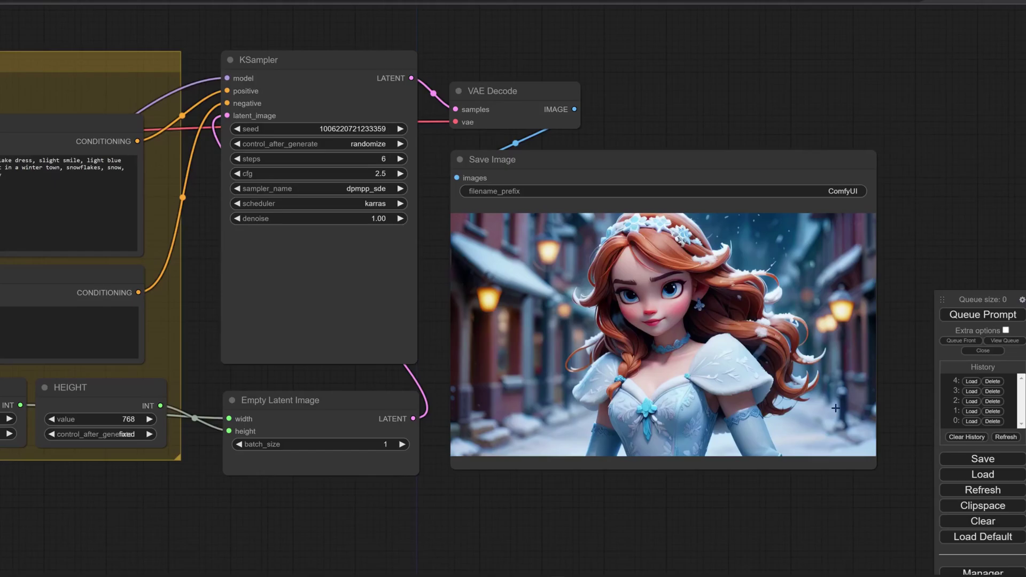
{"action": "right_click", "coordinate": [792, 405]}
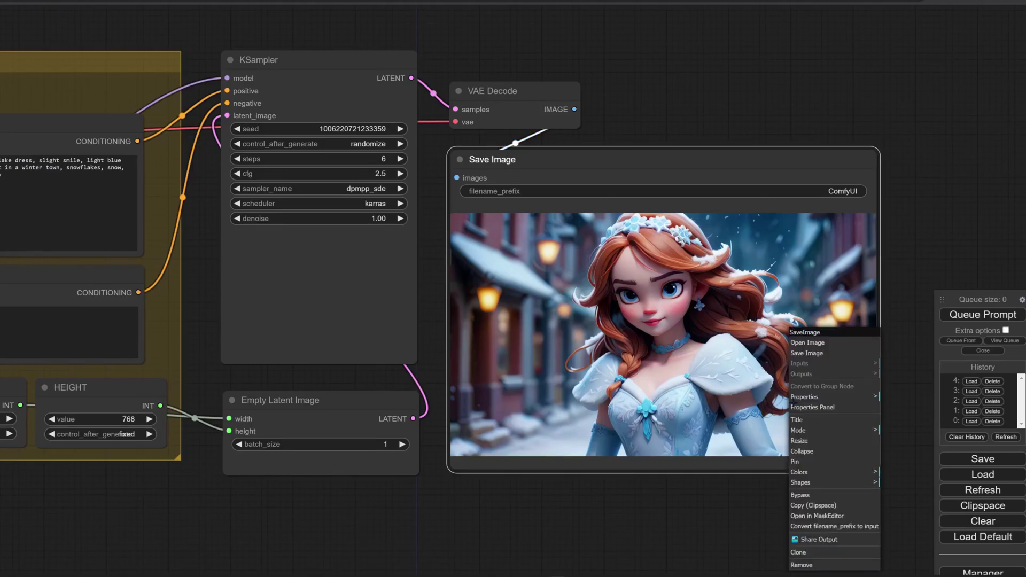
{"action": "left_click", "coordinate": [825, 354]}
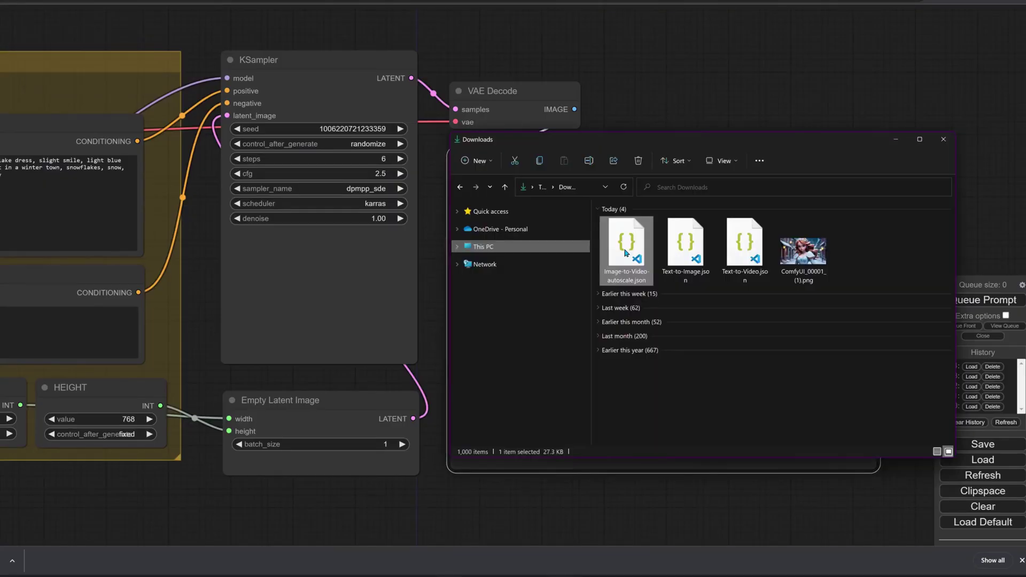
- Load Image-to-Video-autoscale.json and put the downloaded princess PNG into Load Image
{"action": "left_click_drag", "start_coordinate": [626, 246], "coordinate": [444, 508]}
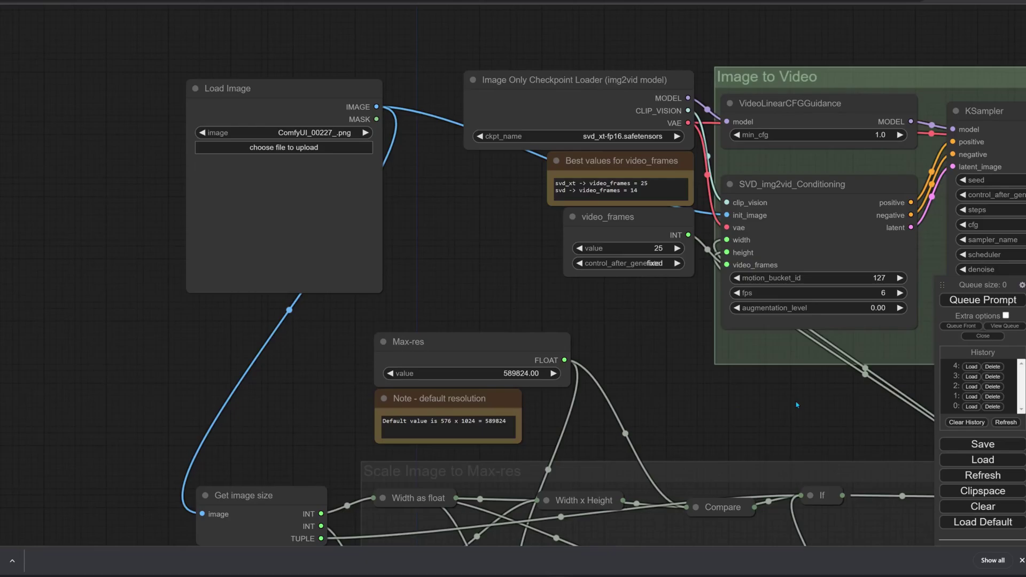
{"action": "left_click_drag", "start_coordinate": [797, 405], "coordinate": [699, 379]}
{"action": "key", "text": "alt+Tab"}
{"action": "left_click_drag", "start_coordinate": [803, 251], "coordinate": [200, 221]}
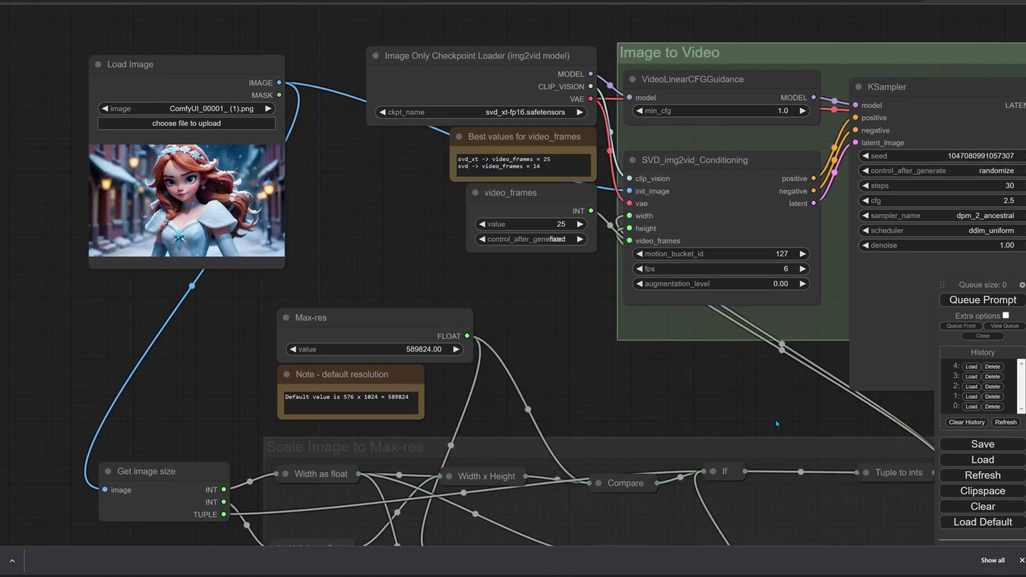
- Generate the princess videos and bring the 8 and 16 fps previews into view
{"action": "left_click_drag", "start_coordinate": [777, 423], "coordinate": [534, 412]}
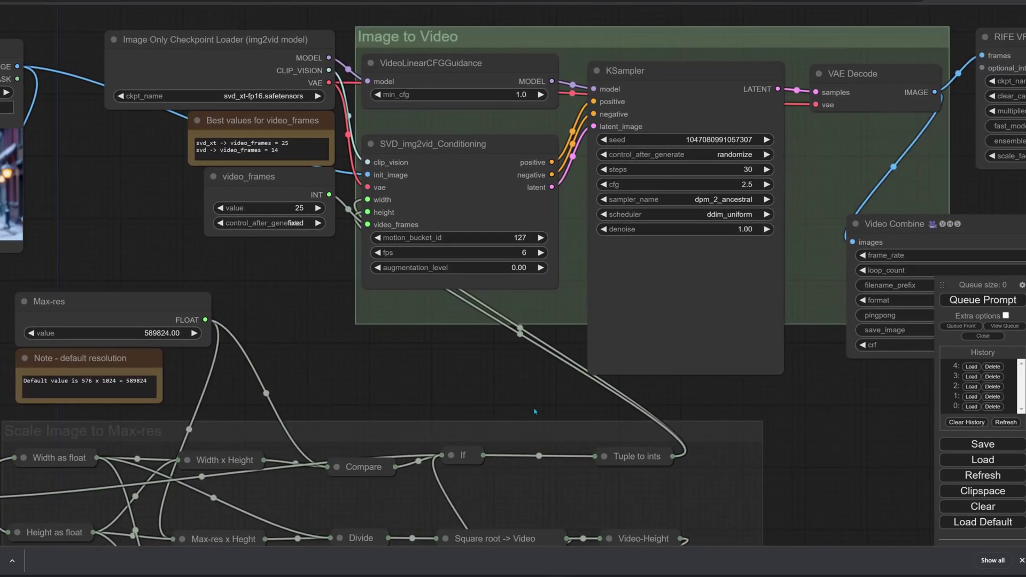
{"action": "left_click_drag", "start_coordinate": [853, 422], "coordinate": [592, 449]}
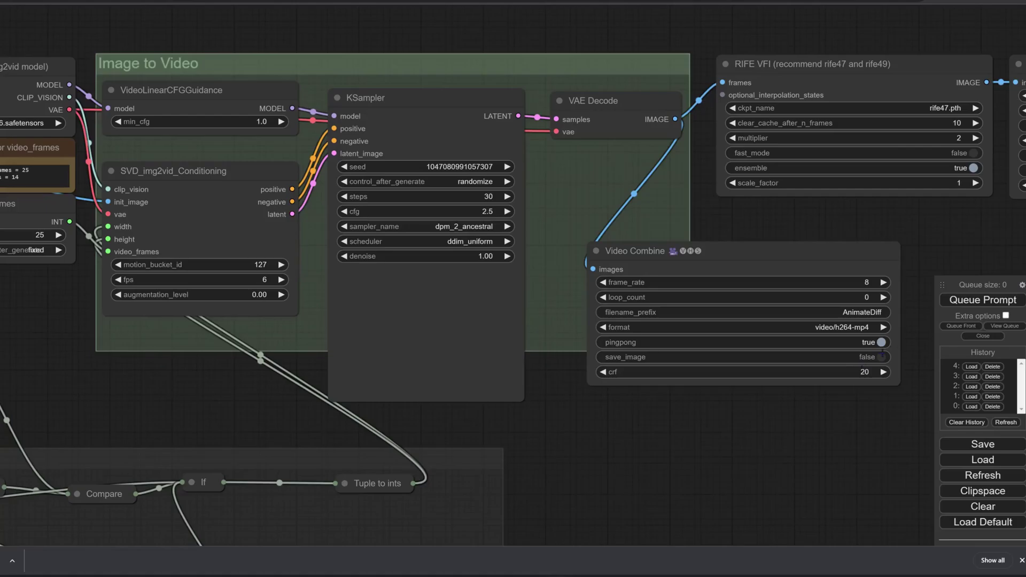
{"action": "left_click", "coordinate": [983, 299]}
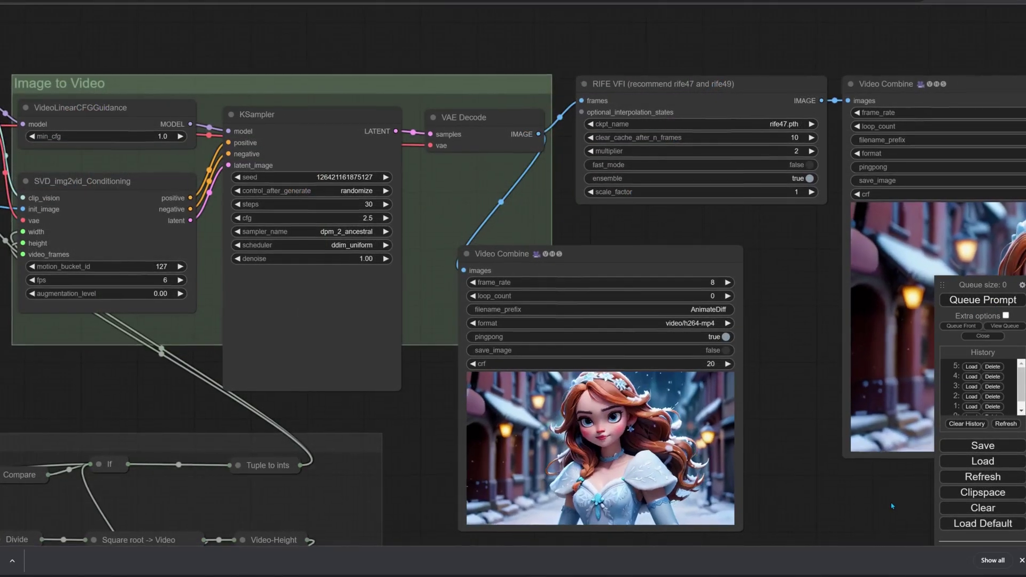
{"action": "left_click_drag", "start_coordinate": [883, 500], "coordinate": [503, 475]}
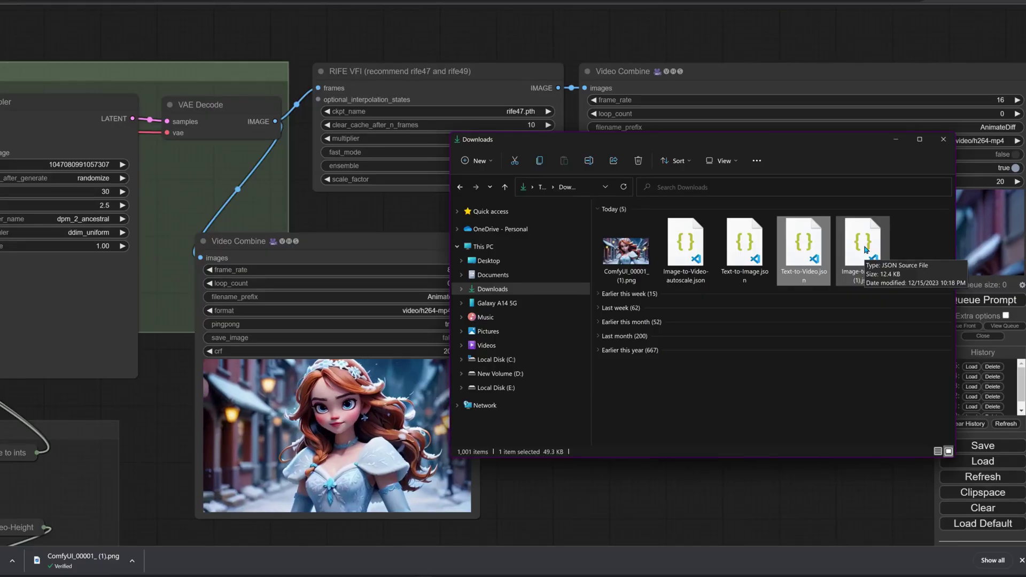
- Drop Image-to-Video.json onto the canvas and bring its Image to Video group into view
{"action": "left_click_drag", "start_coordinate": [863, 249], "coordinate": [685, 501]}
{"action": "left_click_drag", "start_coordinate": [124, 437], "coordinate": [951, 490]}
- Keep the video width at 736 and put the princess image into Load Image
{"action": "left_click", "coordinate": [178, 367]}
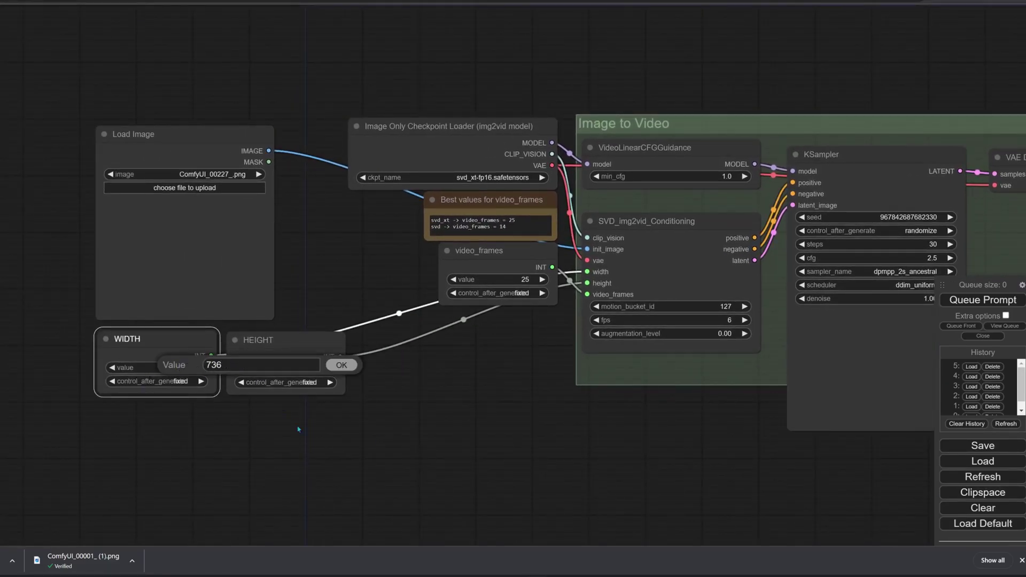
{"action": "left_click", "coordinate": [340, 365]}
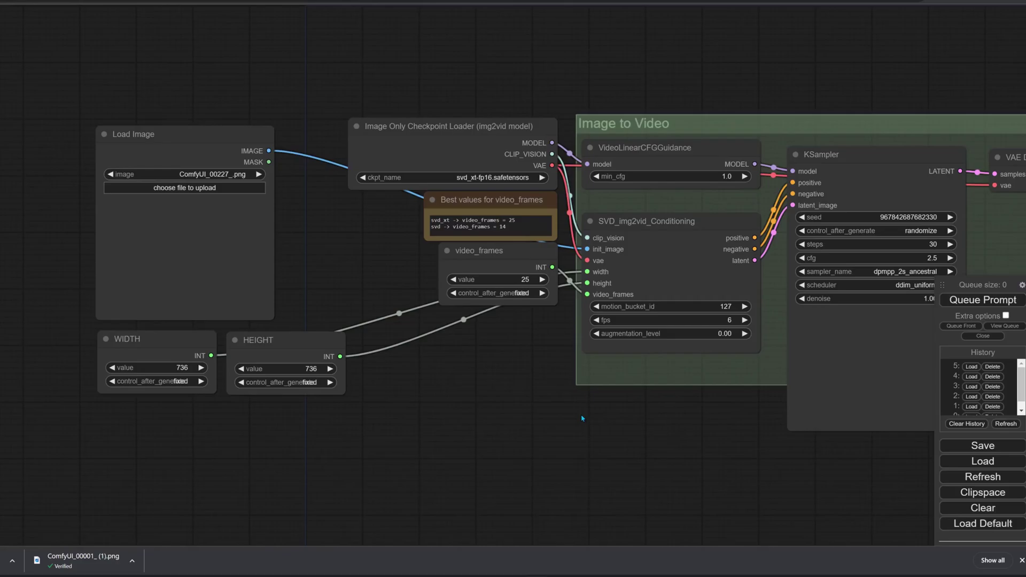
{"action": "key", "text": "alt+Tab"}
{"action": "left_click_drag", "start_coordinate": [623, 248], "coordinate": [132, 258]}
- Save the current workflow as workflow.json
{"action": "left_click_drag", "start_coordinate": [801, 446], "coordinate": [195, 474]}
{"action": "left_click_drag", "start_coordinate": [696, 510], "coordinate": [610, 513]}
{"action": "left_click_drag", "start_coordinate": [877, 503], "coordinate": [744, 513]}
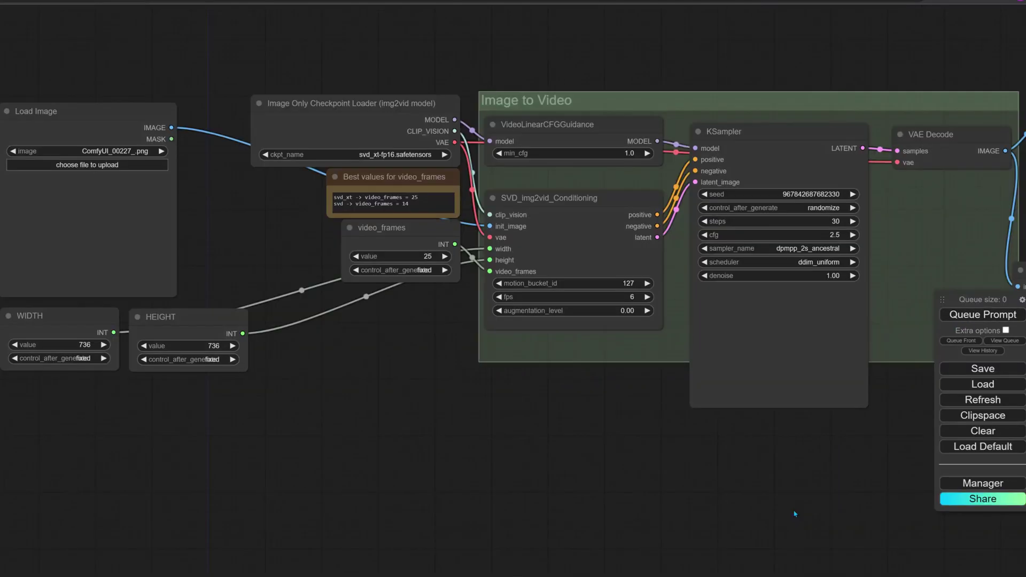
{"action": "left_click", "coordinate": [970, 374]}
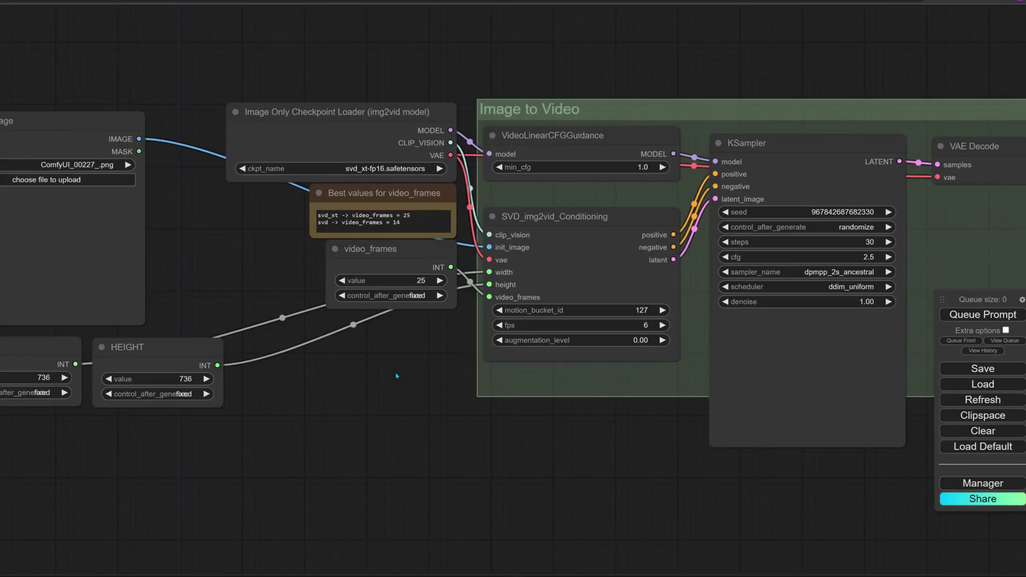
- Switch the video checkpoint to svd-fp16.safetensors and set video_frames to 14
{"action": "scroll", "coordinate": [397, 376], "scroll_direction": "up", "scroll_amount": 3}
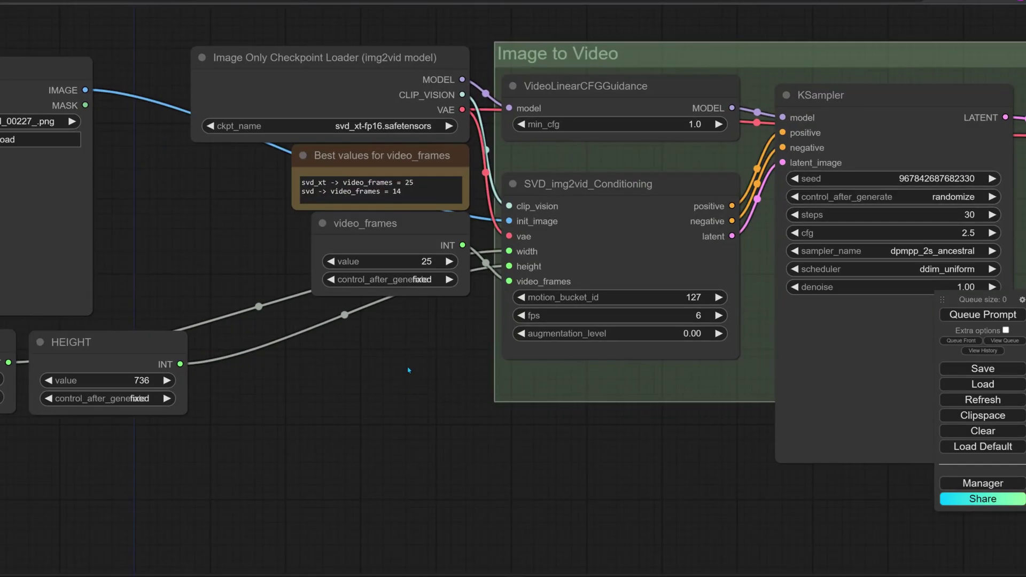
{"action": "left_click", "coordinate": [428, 193]}
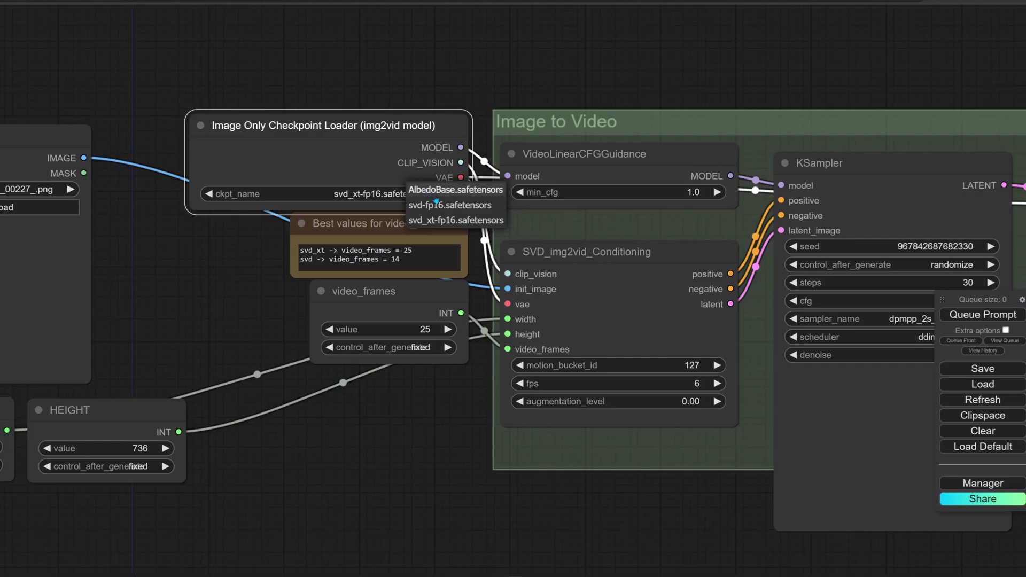
{"action": "left_click", "coordinate": [454, 205]}
{"action": "left_click", "coordinate": [425, 331]}
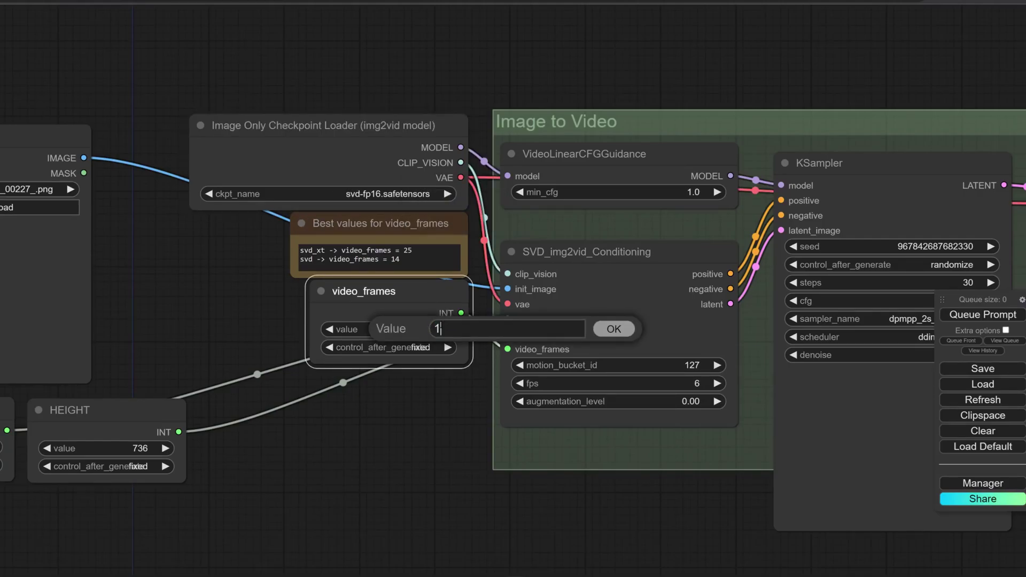
{"action": "left_click", "coordinate": [604, 331]}
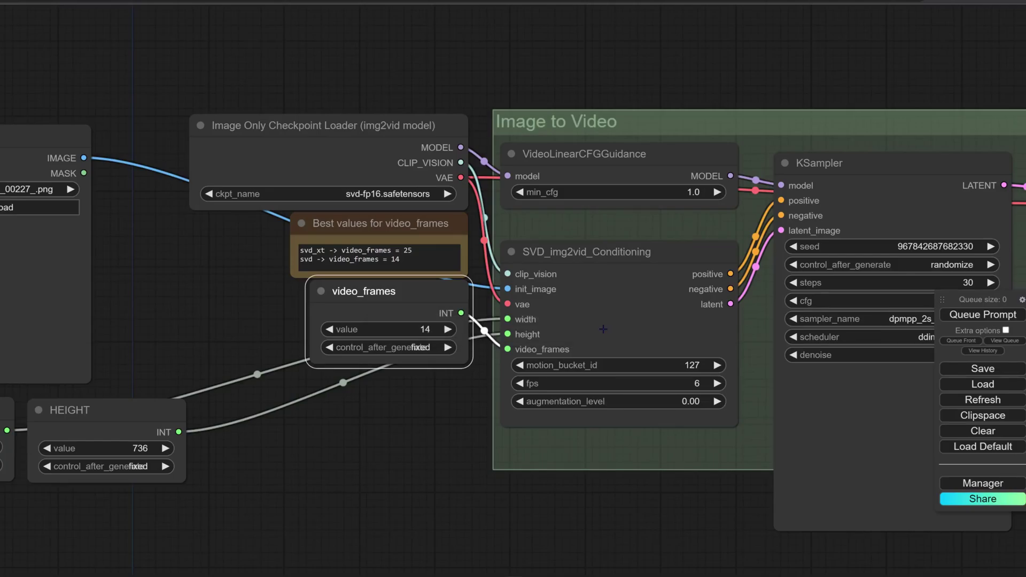
{"action": "left_click_drag", "start_coordinate": [603, 329], "coordinate": [290, 330]}
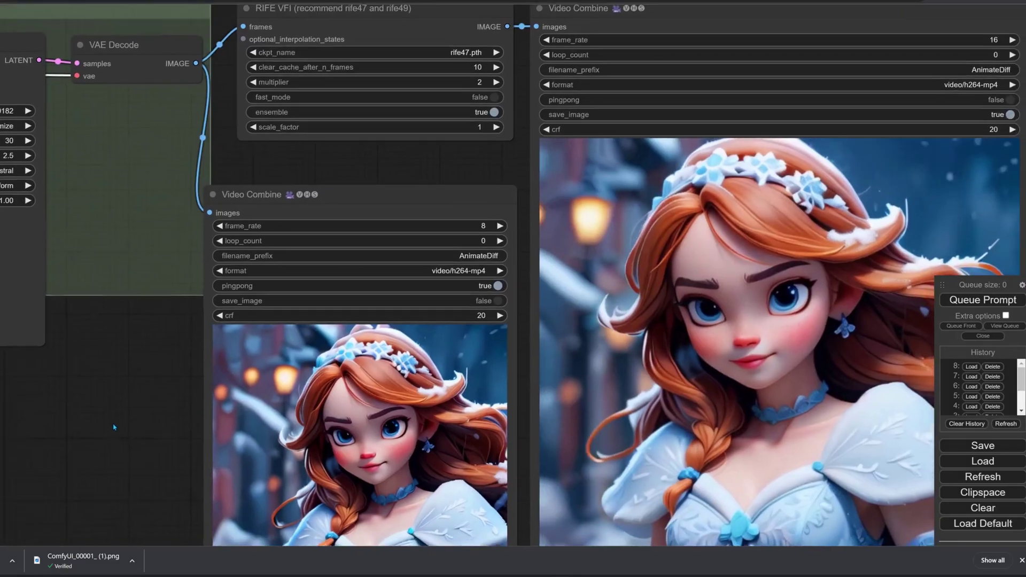
{"action": "scroll", "coordinate": [15, 355], "scroll_direction": "up", "scroll_amount": 2}
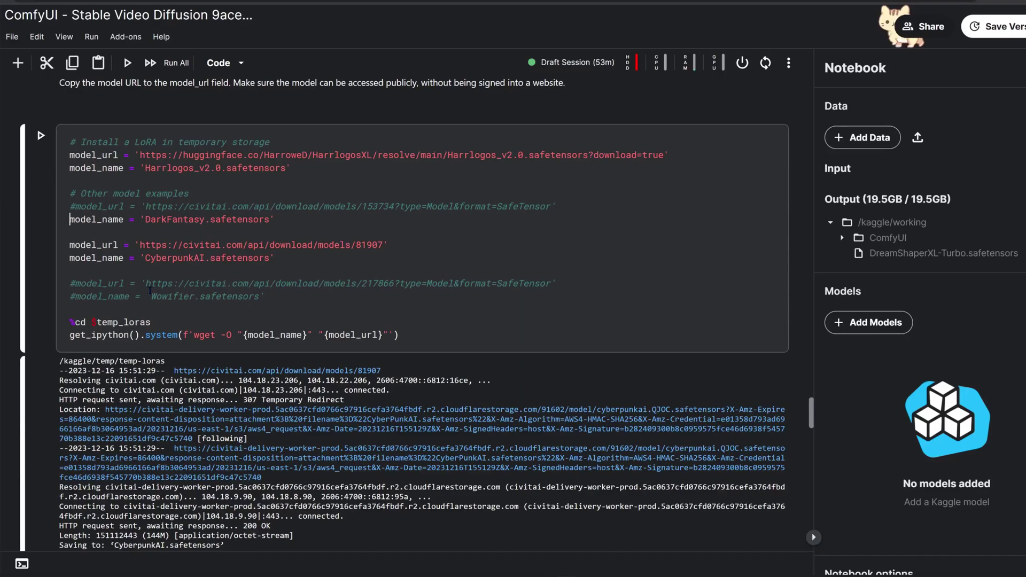
- Comment out the DarkFantasy and CyberpunkAI model lines with #, then rerun the RemoteMoe cell
{"action": "type", "text": "#"}
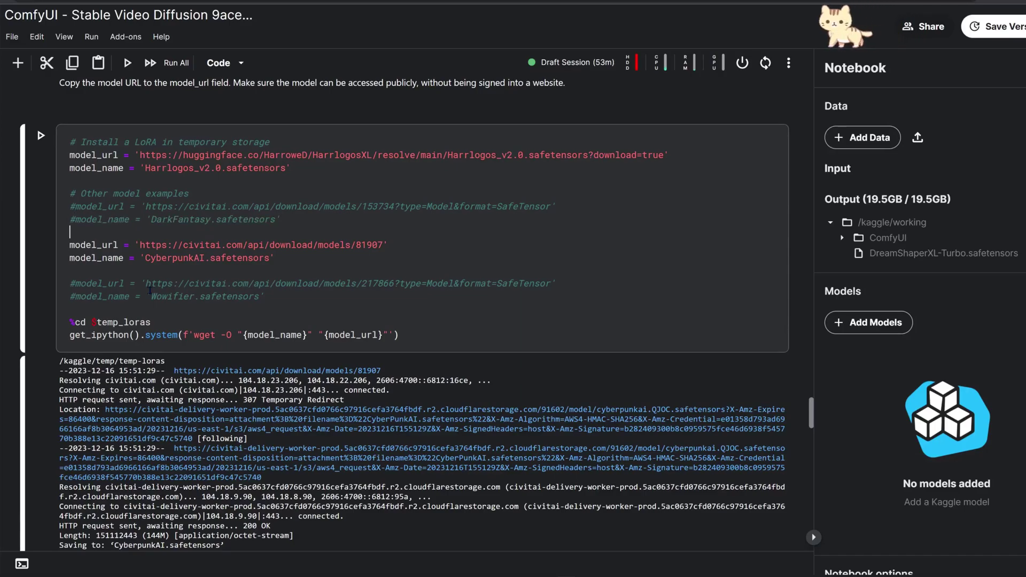
{"action": "key", "text": "Down"}
{"action": "key", "text": "Down"}
{"action": "key", "text": "Down"}
{"action": "key", "text": "End"}
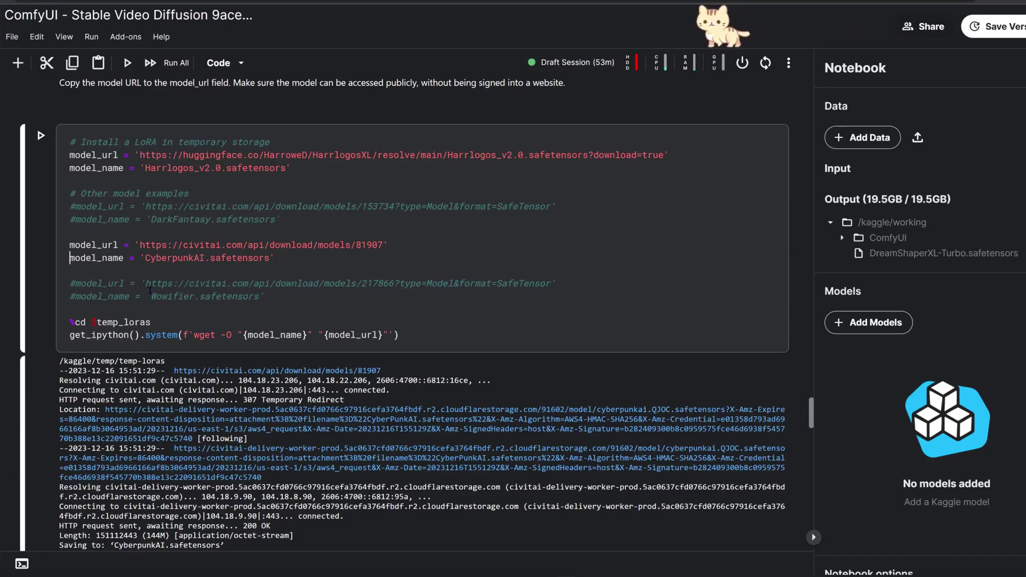
{"action": "key", "text": "Home"}
{"action": "type", "text": "#"}
{"action": "key", "text": "Up"}
{"action": "key", "text": "Home"}
{"action": "type", "text": "#"}
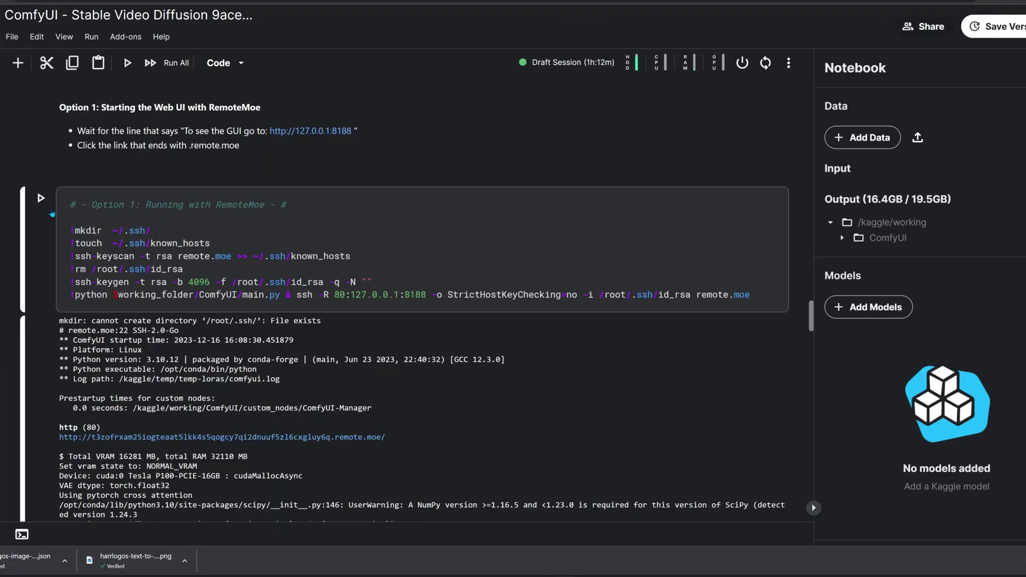
{"action": "left_click", "coordinate": [42, 199]}
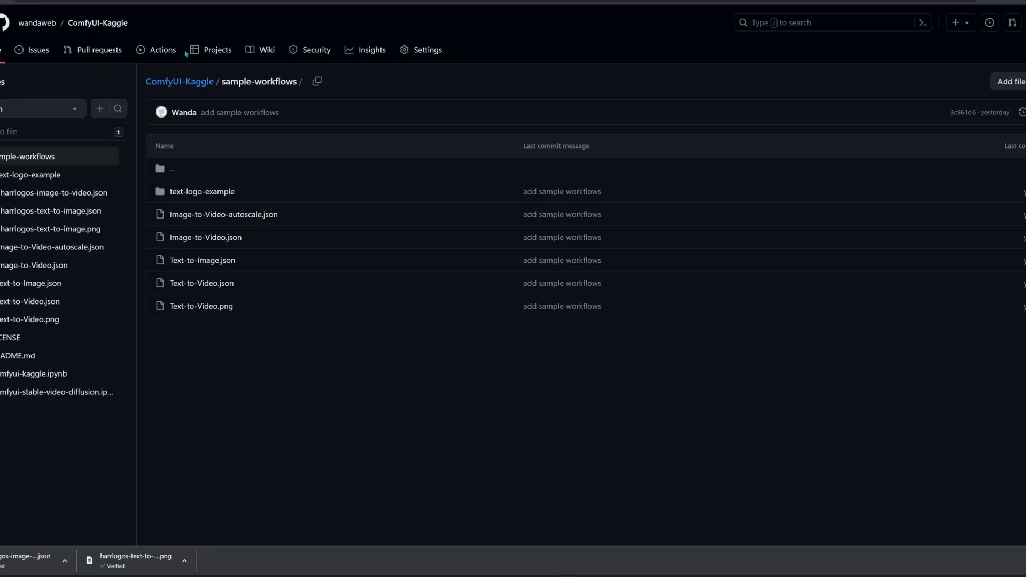
- Open harrlogos-text-to-image.png in text-logo-example and bring up its save-image options
{"action": "left_click", "coordinate": [219, 192]}
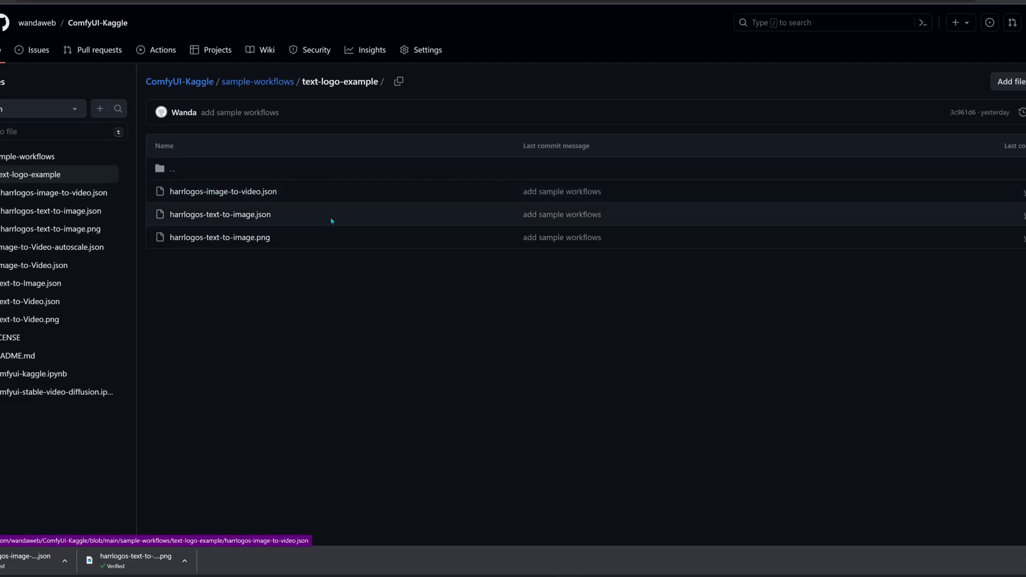
{"action": "left_click", "coordinate": [257, 241]}
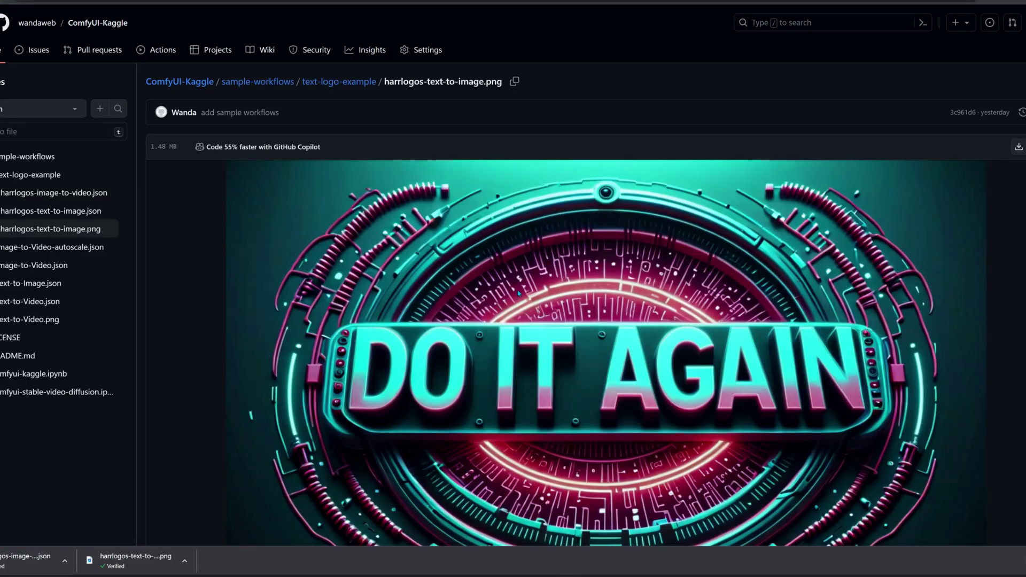
{"action": "right_click", "coordinate": [518, 293]}
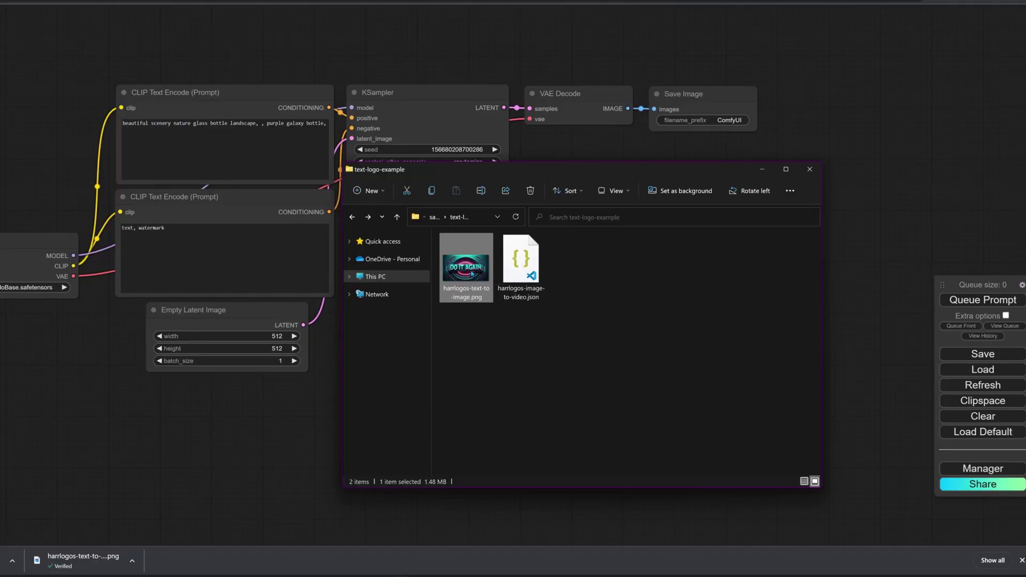
- Load the DO IT AGAIN logo workflow from the PNG and raise KSampler steps to 9
{"action": "left_click_drag", "start_coordinate": [472, 273], "coordinate": [530, 149]}
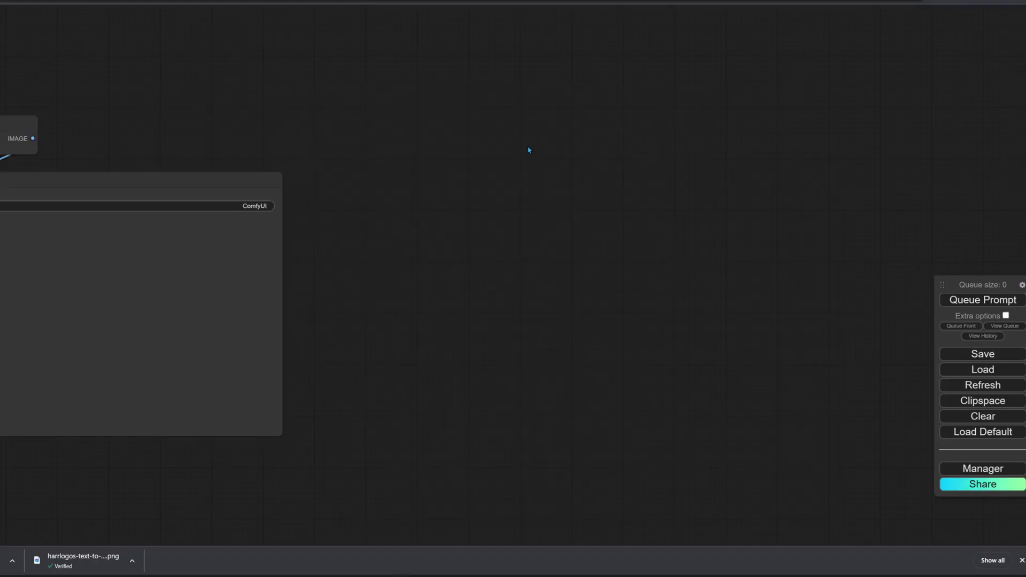
{"action": "left_click_drag", "start_coordinate": [229, 138], "coordinate": [958, 147]}
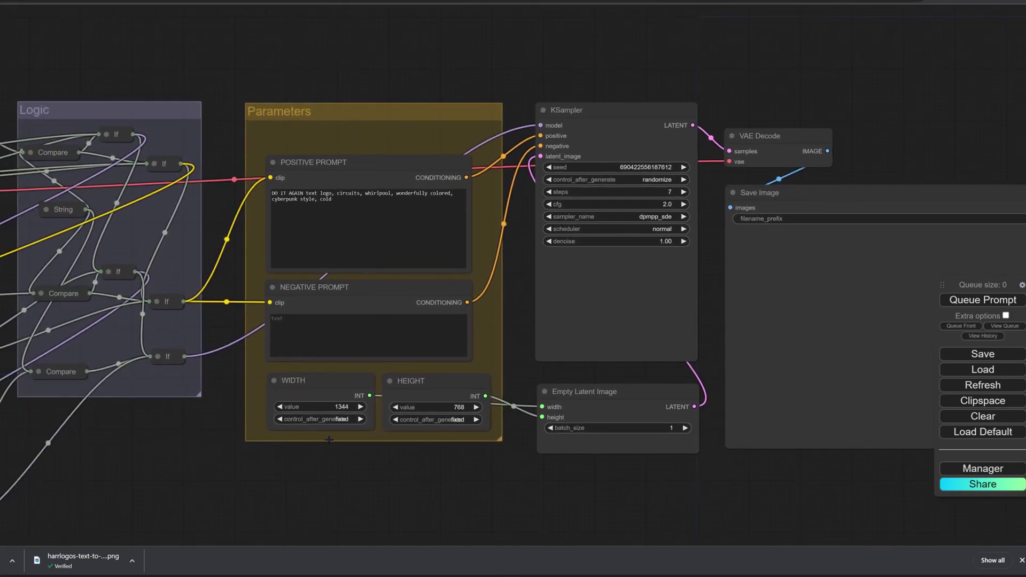
{"action": "left_click_drag", "start_coordinate": [144, 470], "coordinate": [122, 486]}
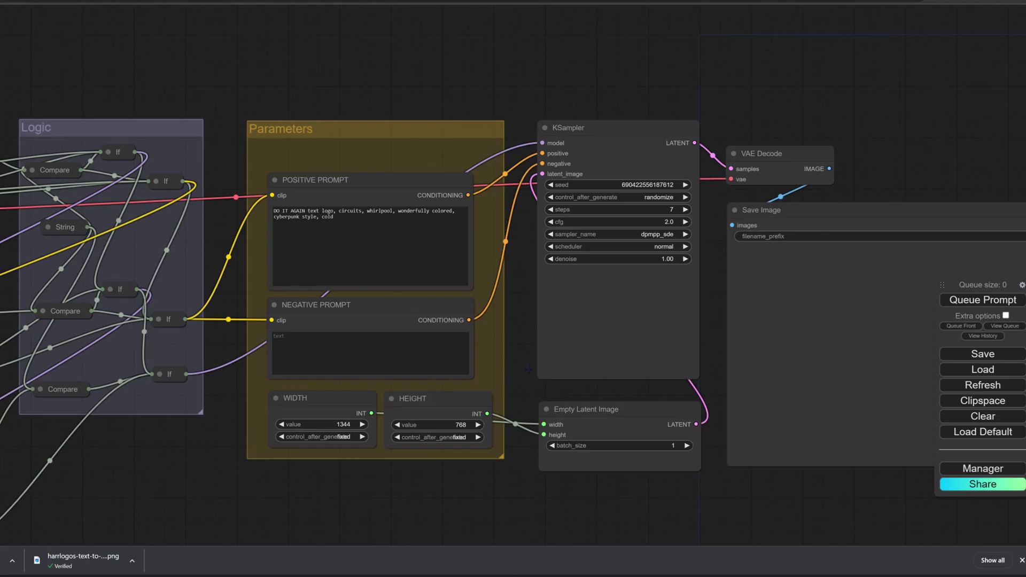
{"action": "scroll", "coordinate": [712, 258], "scroll_direction": "up", "scroll_amount": 4}
{"action": "left_click", "coordinate": [675, 190]}
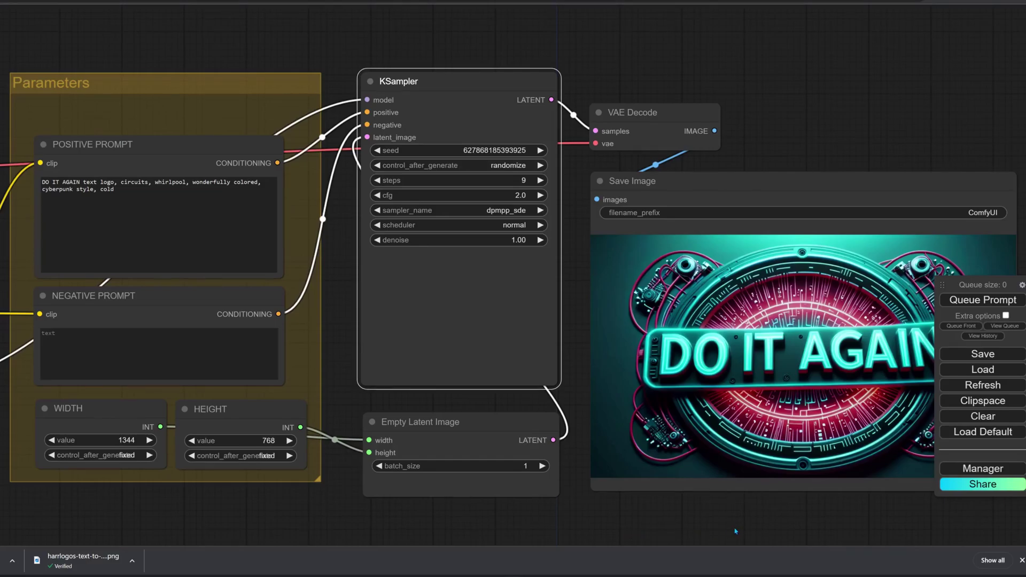
- Save the generated 'DO IT AGAIN' logo image
{"action": "left_click_drag", "start_coordinate": [735, 531], "coordinate": [603, 520]}
{"action": "right_click", "coordinate": [660, 407]}
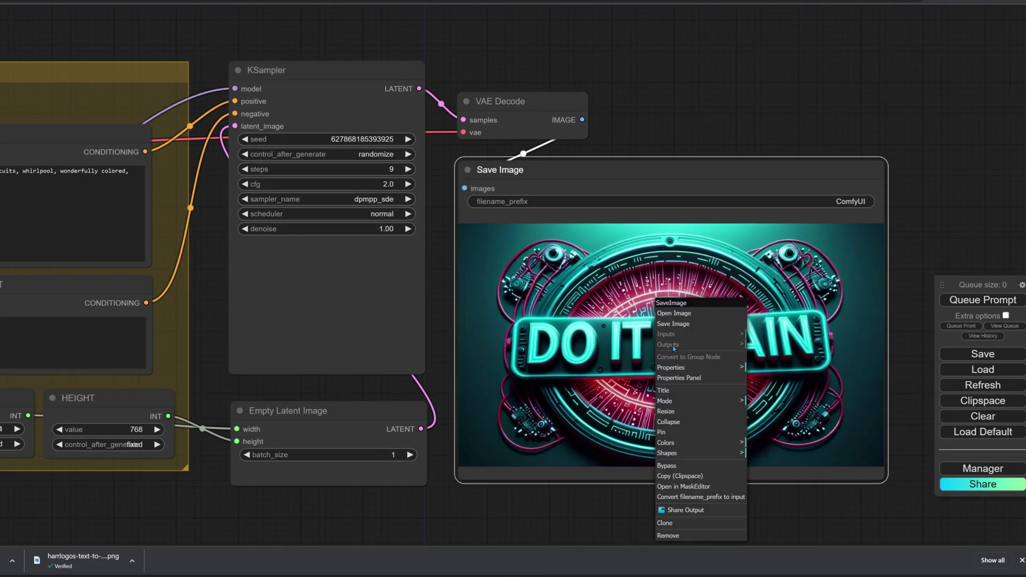
{"action": "left_click", "coordinate": [701, 325]}
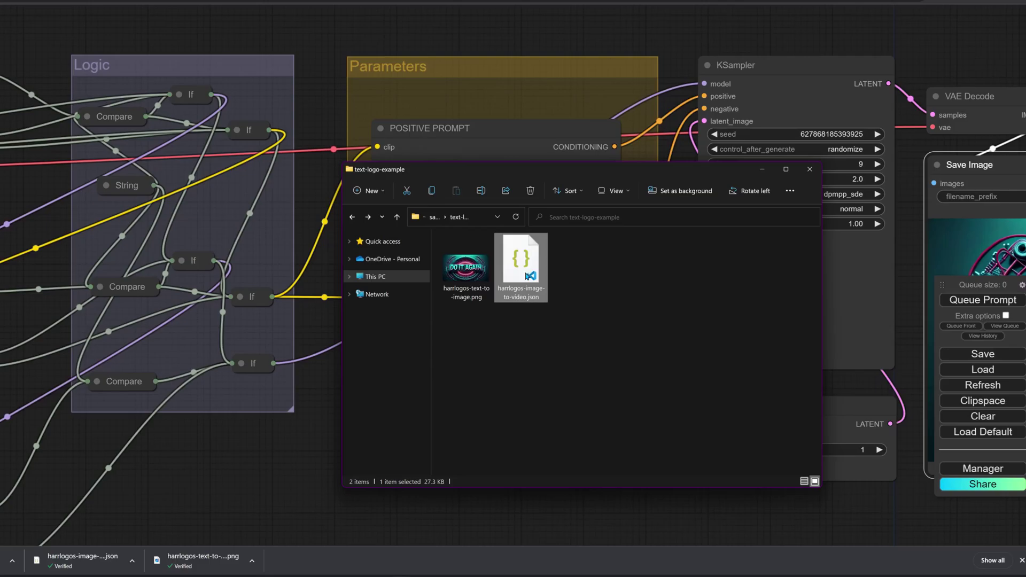
- Load harrlogos-image-to-video.json with the generated logo as input and open the finished video's options
{"action": "left_click_drag", "start_coordinate": [521, 265], "coordinate": [292, 485]}
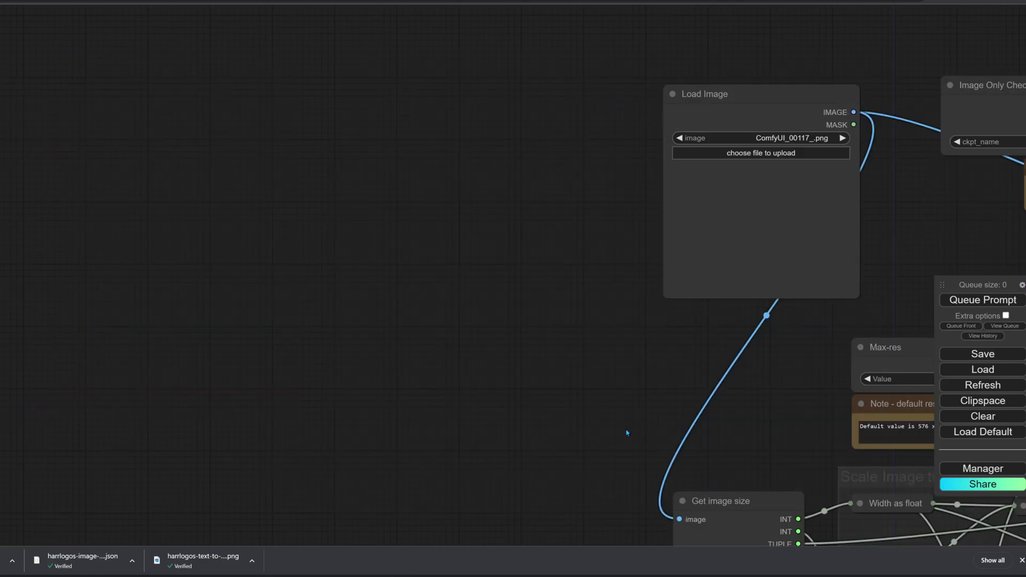
{"action": "left_click_drag", "start_coordinate": [627, 432], "coordinate": [13, 311]}
{"action": "key", "text": "alt+Tab"}
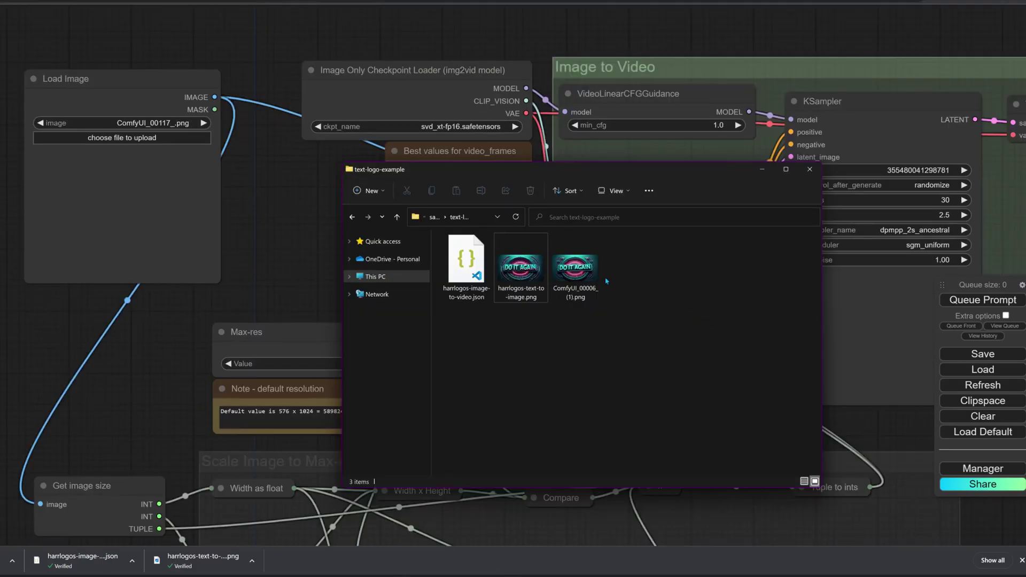
{"action": "left_click_drag", "start_coordinate": [576, 267], "coordinate": [110, 197]}
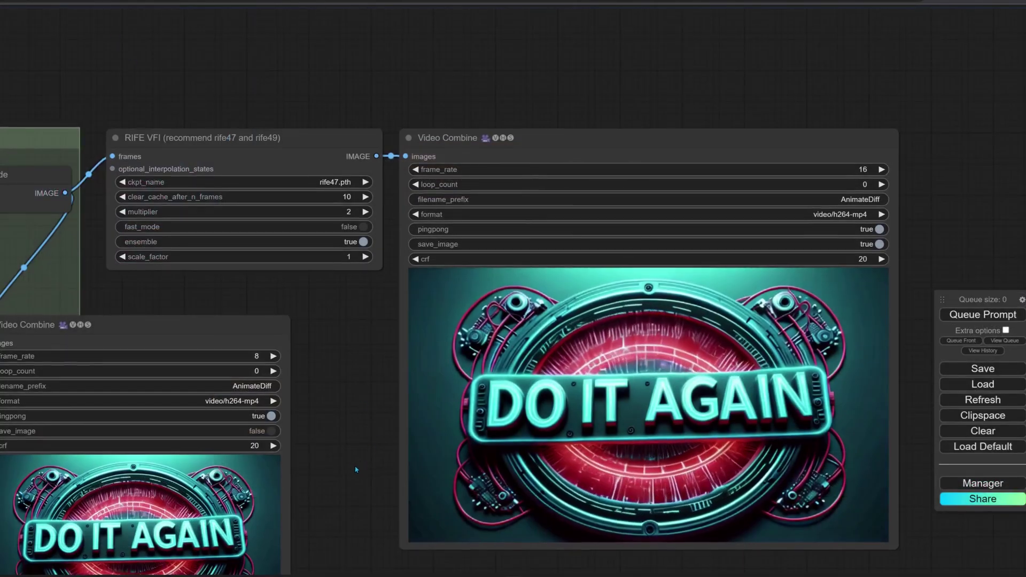
{"action": "left_click_drag", "start_coordinate": [356, 469], "coordinate": [299, 357]}
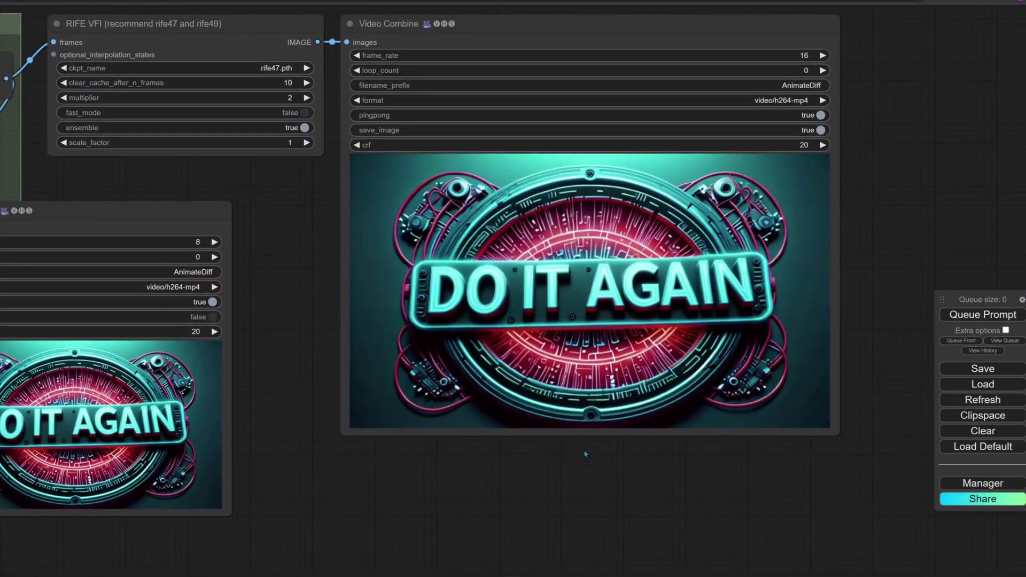
{"action": "right_click", "coordinate": [609, 247]}
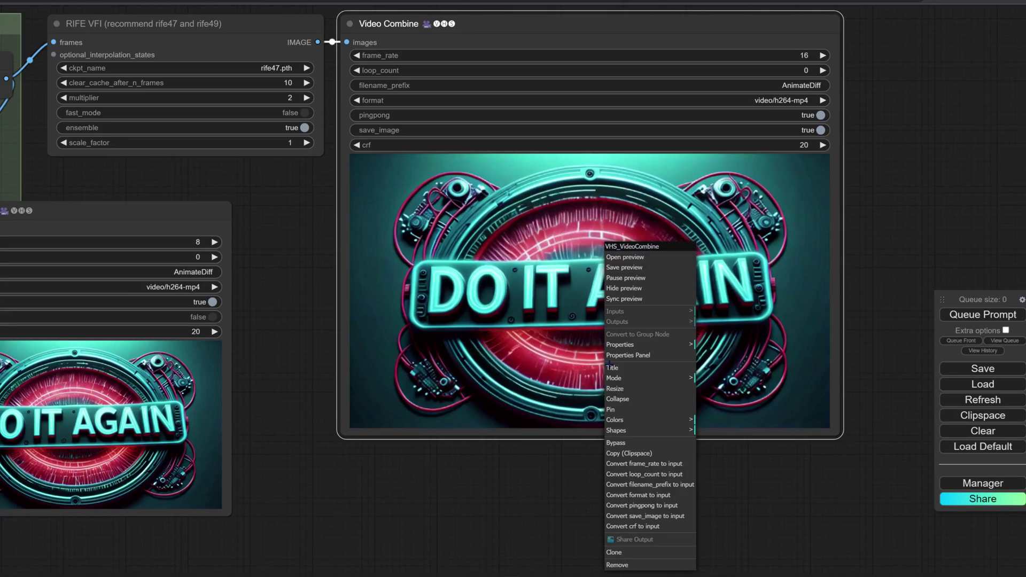
- Save the logo video preview and run the 'Move outputs to a .zip file' cell
{"action": "left_click", "coordinate": [647, 263]}
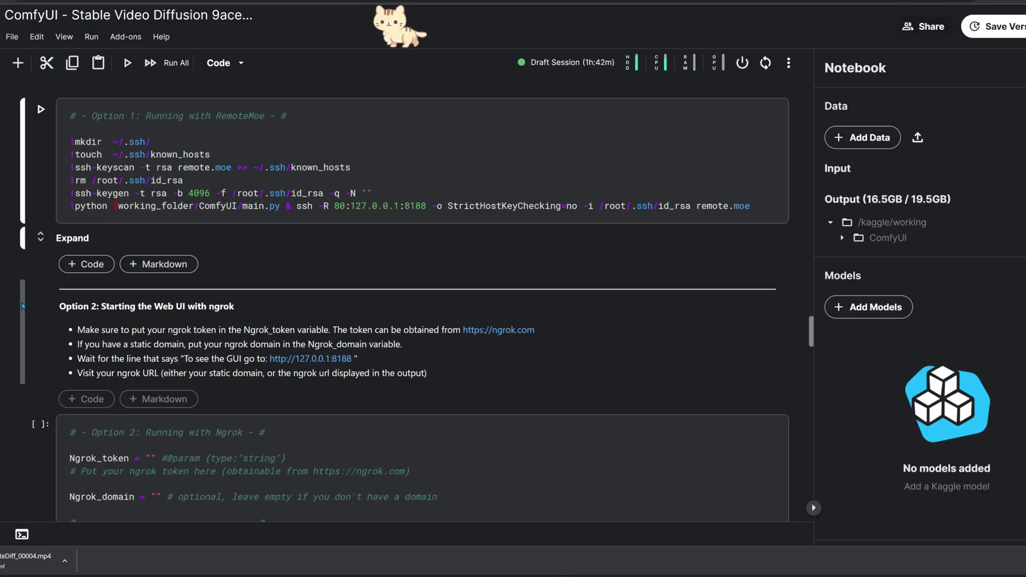
{"action": "scroll", "coordinate": [811, 346], "scroll_direction": "down", "scroll_amount": 3}
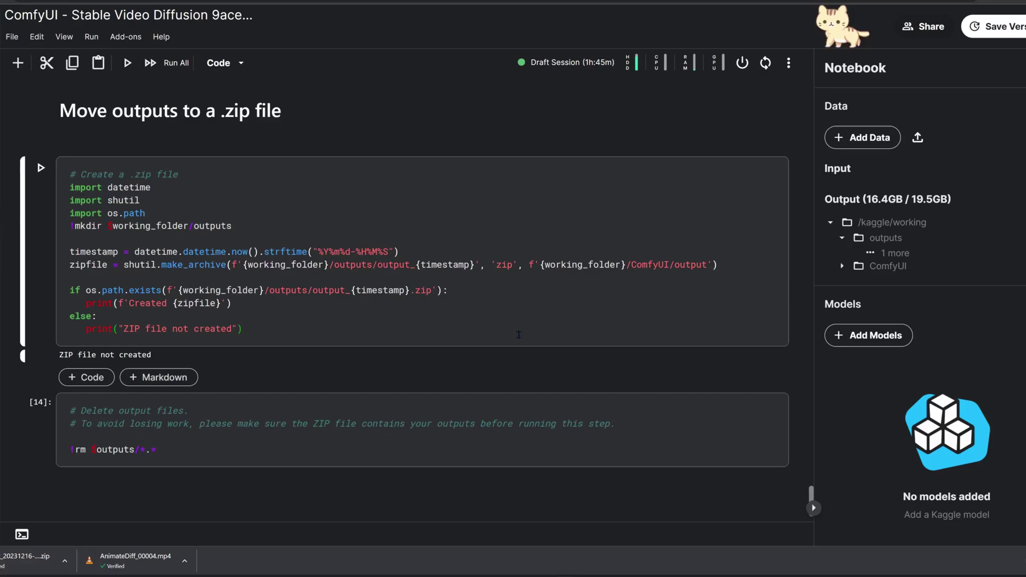
{"action": "left_click", "coordinate": [37, 171]}
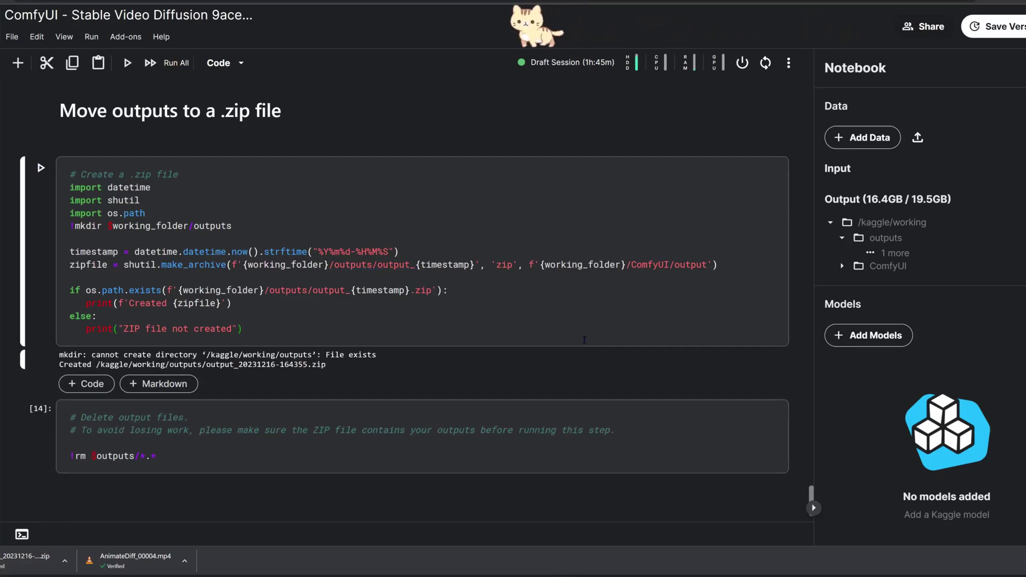
- Locate the new zip in the outputs folder and open its download menu
{"action": "left_click", "coordinate": [868, 242]}
{"action": "left_click", "coordinate": [812, 243]}
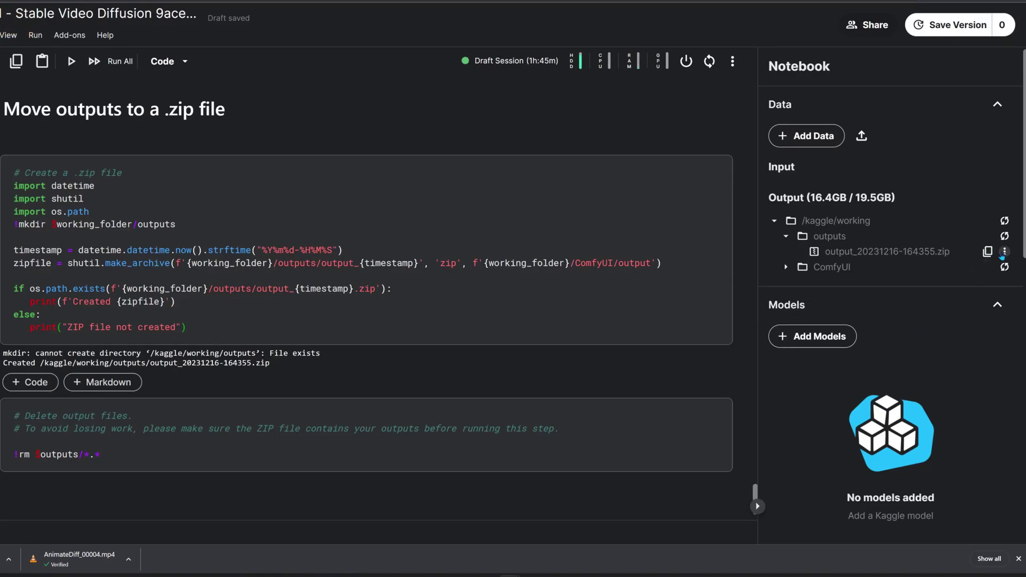
{"action": "left_click", "coordinate": [1003, 252]}
- Play AnimateDiff_00003.mp4 and then AnimateDiff_00001.mp4 from the downloaded outputs zip in VLC
{"action": "left_click", "coordinate": [911, 275]}
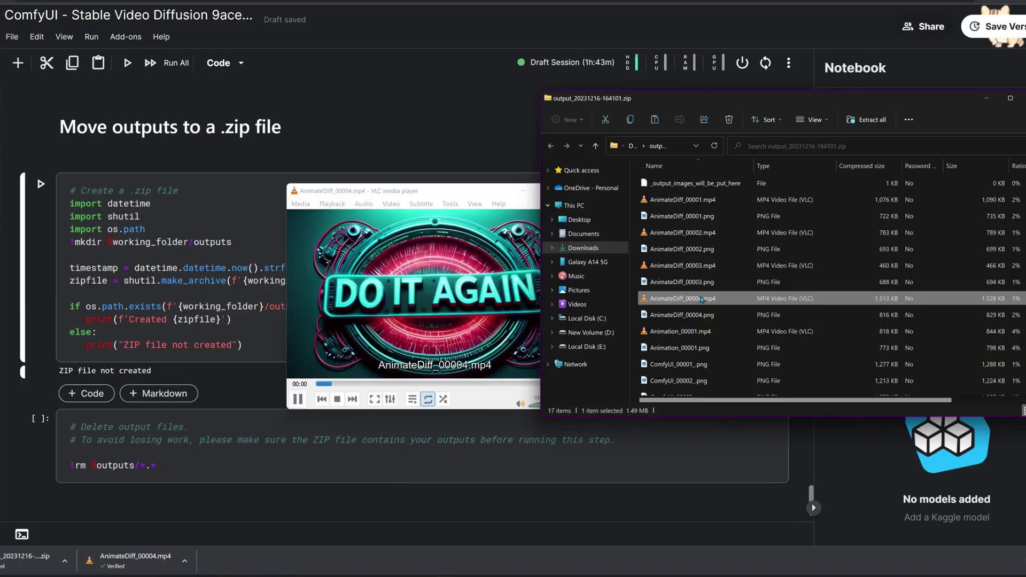
{"action": "left_click_drag", "start_coordinate": [500, 196], "coordinate": [429, 182]}
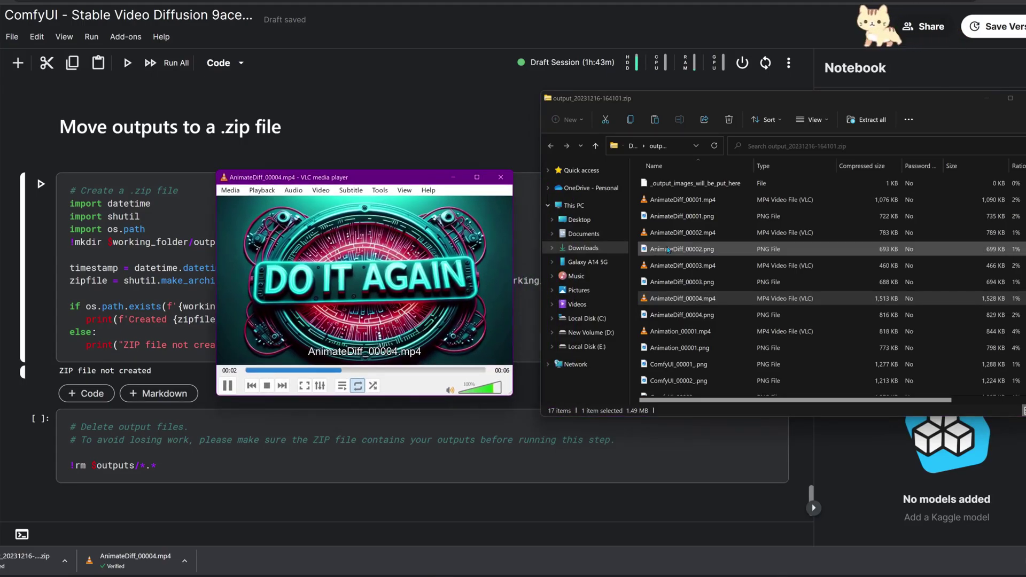
{"action": "left_click", "coordinate": [714, 266]}
{"action": "double_click", "coordinate": [713, 266]}
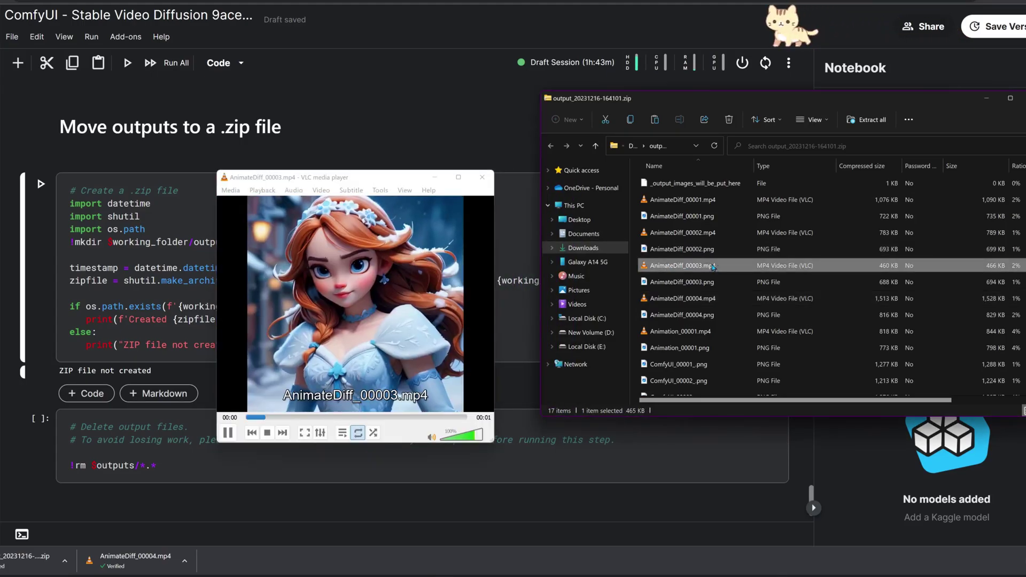
{"action": "left_click", "coordinate": [719, 201]}
{"action": "double_click", "coordinate": [720, 200]}
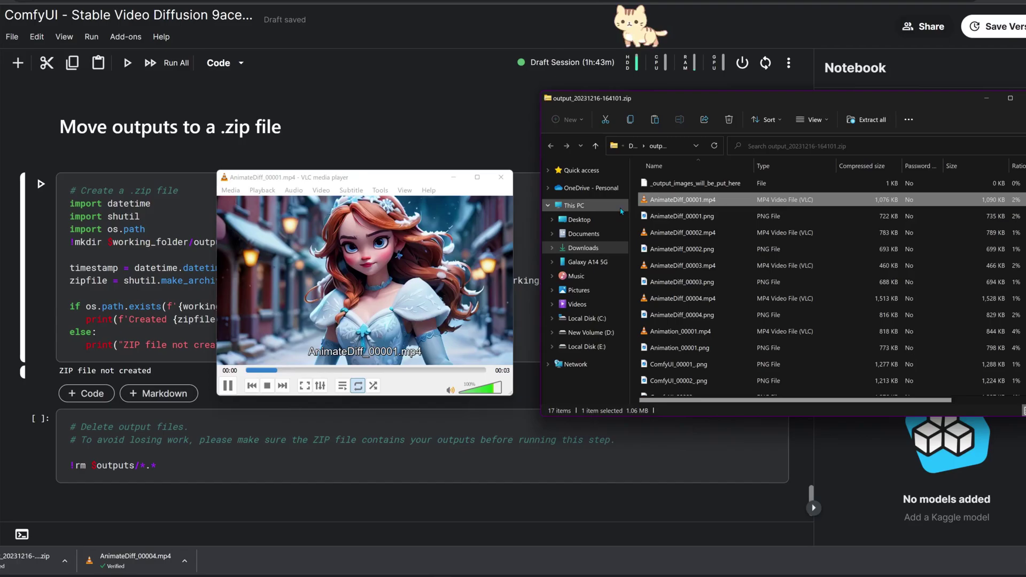
- Close VLC and run the 'Delete output files' cell (rm outputs/*.*) in the notebook
{"action": "left_click", "coordinate": [500, 182]}
{"action": "left_click", "coordinate": [414, 432]}
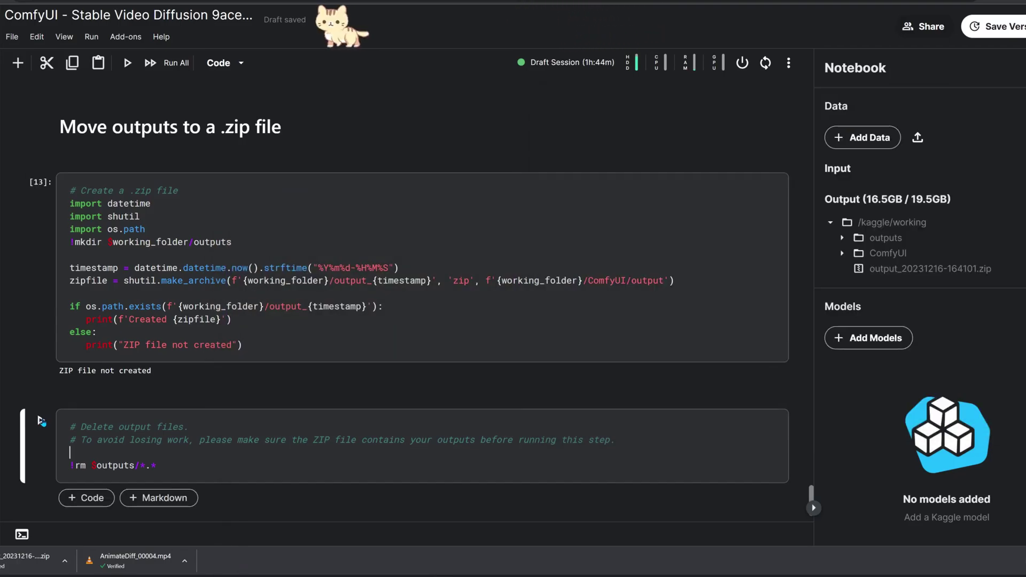
{"action": "key", "text": "ctrl+Return"}
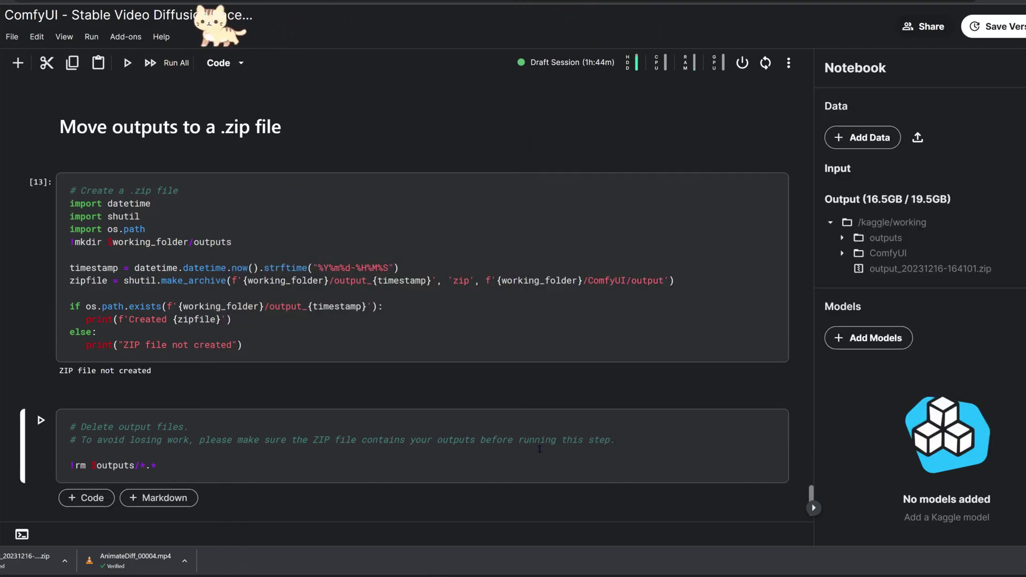